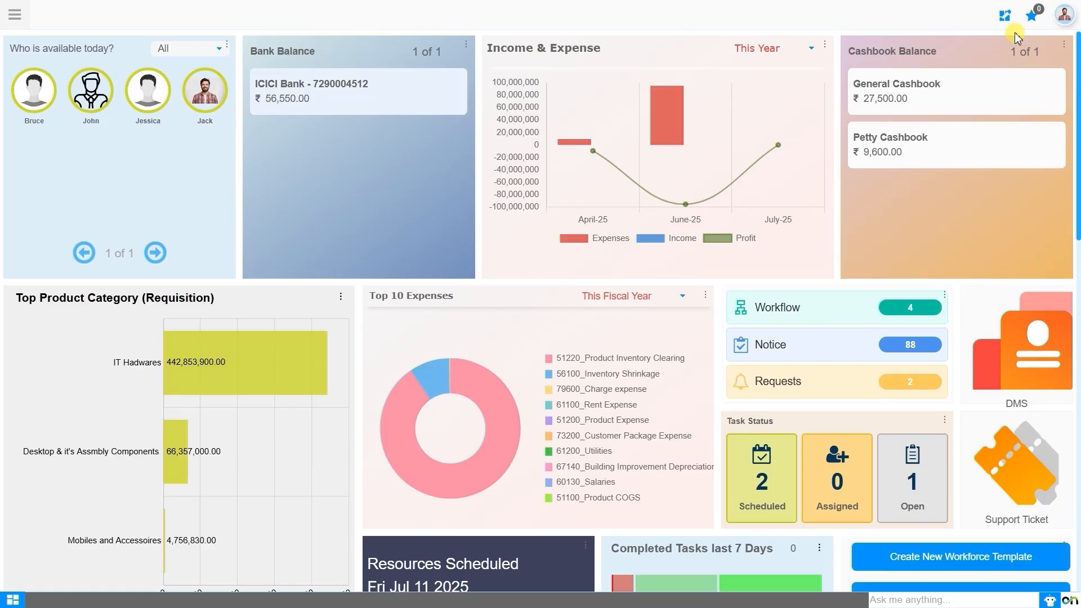
- Open the dashboard's Mosaic widget gallery, look through the available widgets, and close it
{"action": "left_click", "coordinate": [1005, 15]}
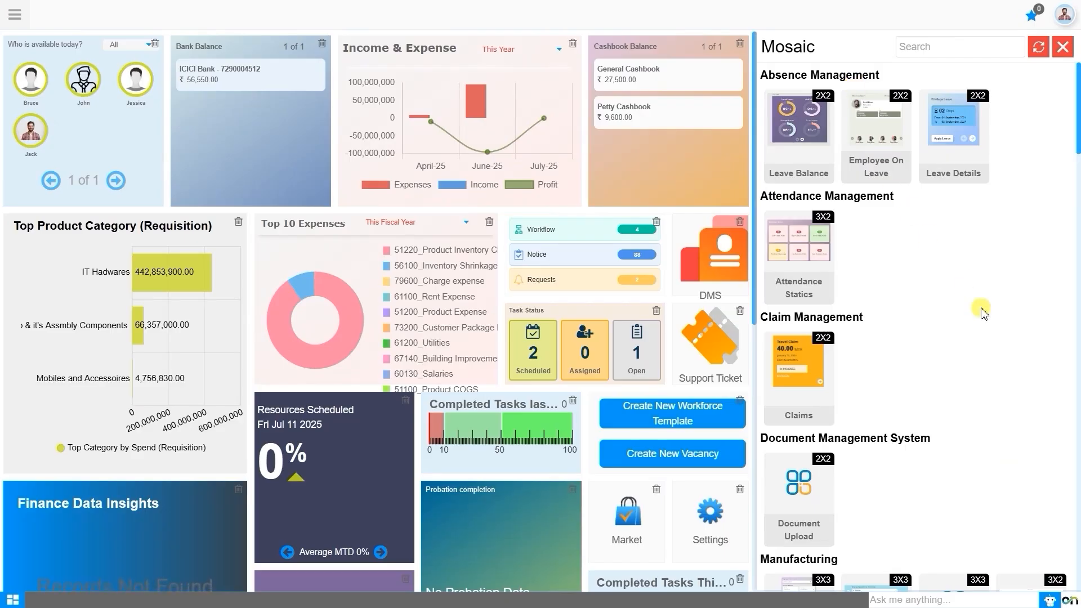
{"action": "scroll", "coordinate": [981, 310], "scroll_direction": "down", "scroll_amount": 1}
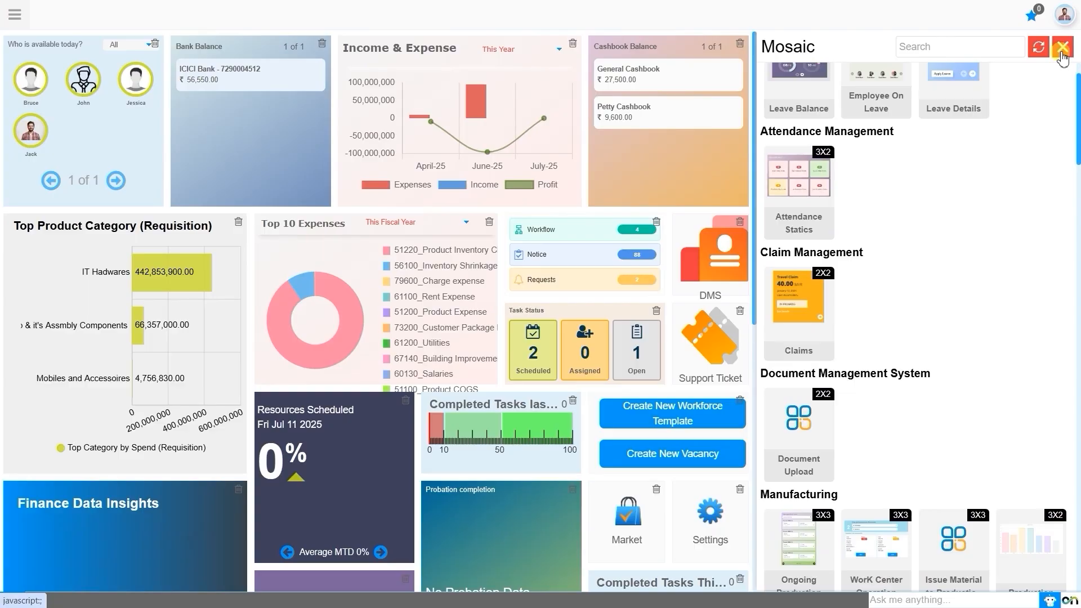
{"action": "mouse_move", "coordinate": [692, 153]}
{"action": "left_mouse_down"}
{"action": "mouse_move", "coordinate": [448, 141]}
{"action": "mouse_move", "coordinate": [672, 150]}
{"action": "left_mouse_up"}
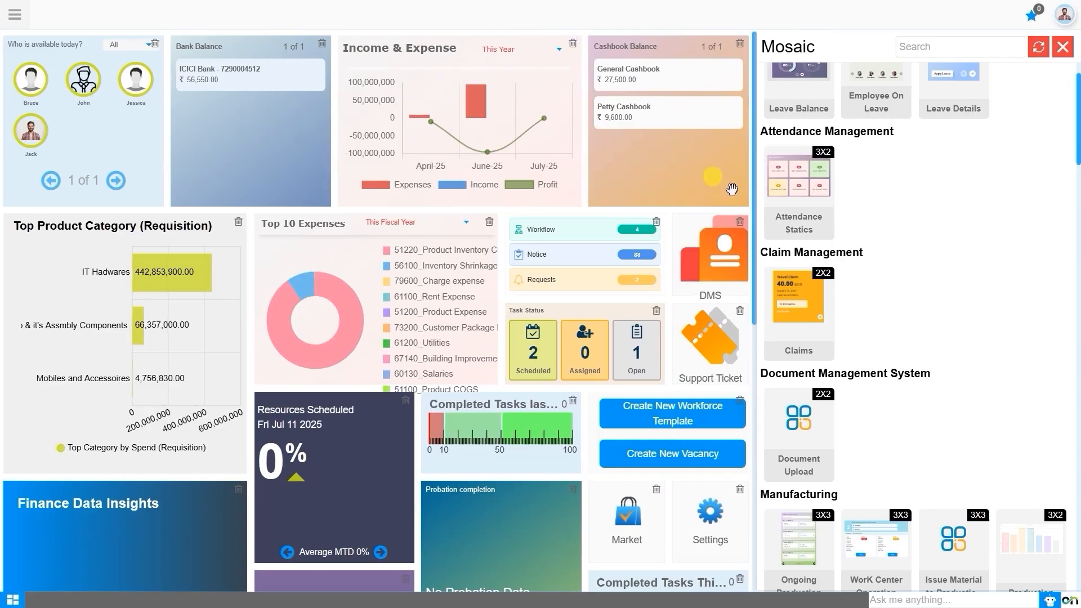
{"action": "mouse_move", "coordinate": [800, 288]}
{"action": "left_mouse_down"}
{"action": "mouse_move", "coordinate": [657, 368]}
{"action": "mouse_move", "coordinate": [804, 307]}
{"action": "left_mouse_up"}
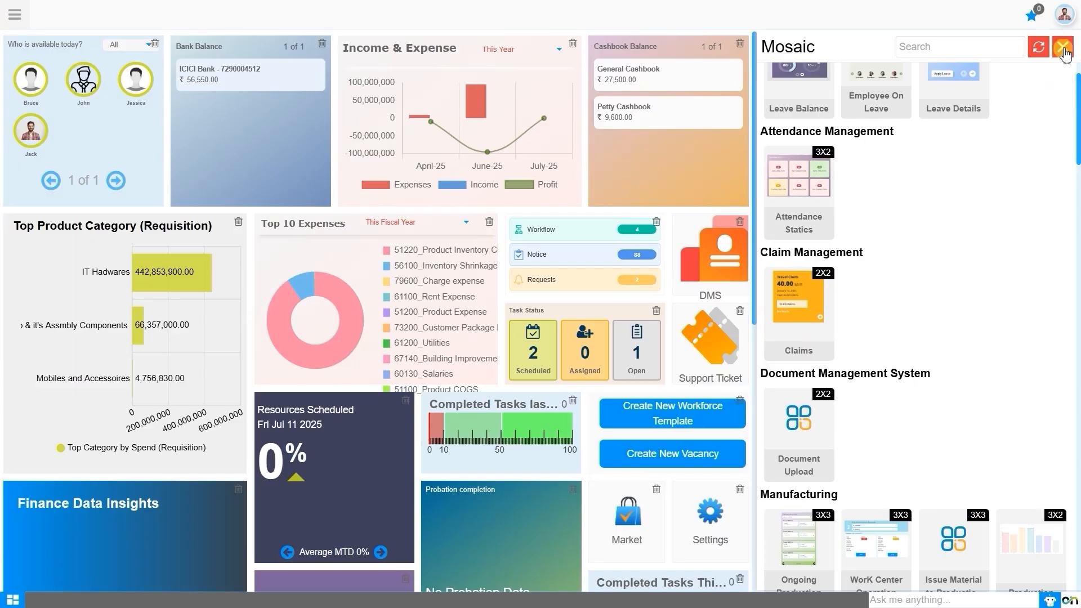
{"action": "left_click", "coordinate": [1065, 51]}
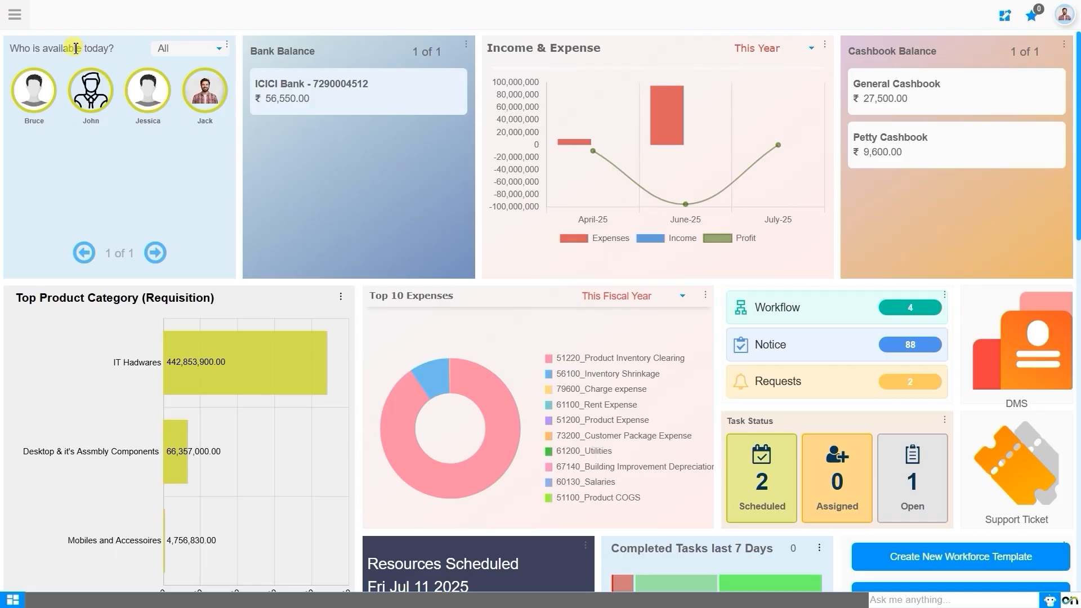
- Open the main menu listing the application modules
{"action": "left_click", "coordinate": [27, 21]}
{"action": "type", "text": "cus"}
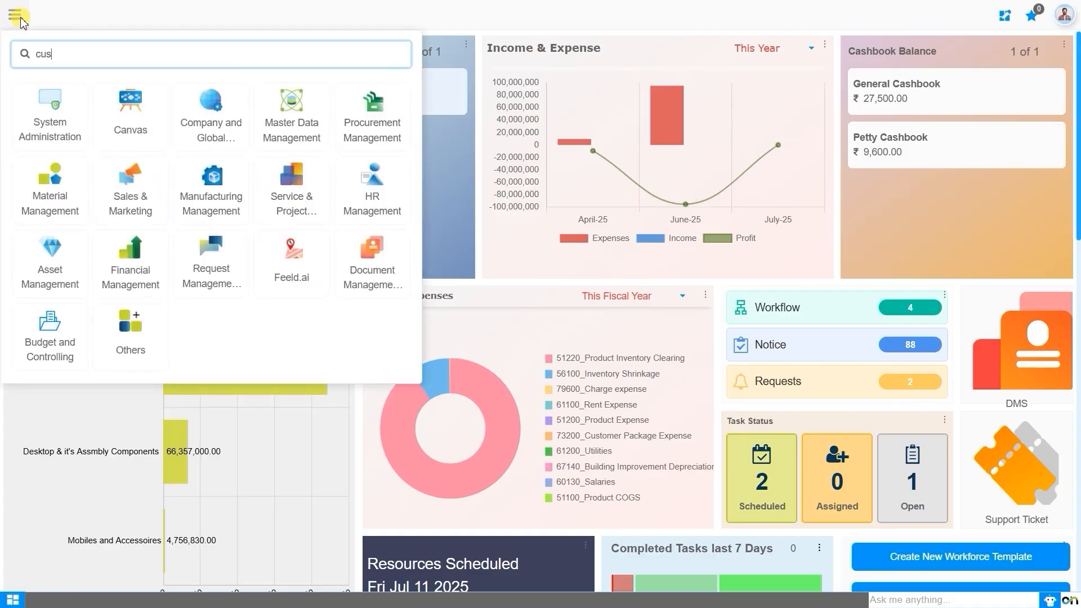
{"action": "type", "text": "tomer"}
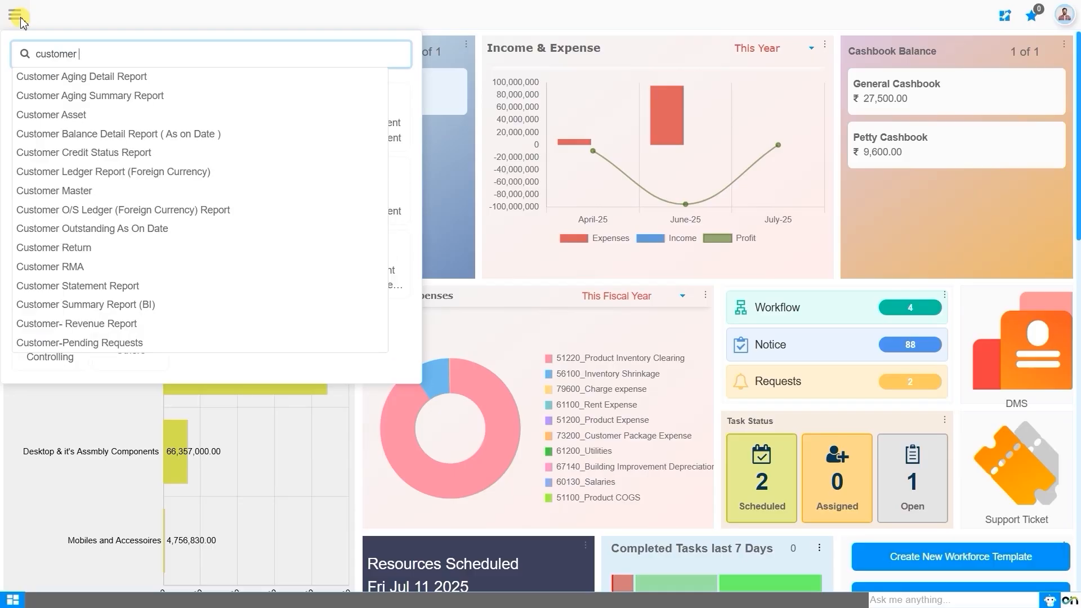
{"action": "type", "text": " r"}
{"action": "key", "text": "BackSpace"}
{"action": "key", "text": "BackSpace"}
{"action": "key", "text": "BackSpace"}
{"action": "key", "text": "BackSpace"}
{"action": "key", "text": "BackSpace"}
{"action": "key", "text": "BackSpace"}
{"action": "key", "text": "BackSpace"}
{"action": "key", "text": "BackSpace"}
{"action": "key", "text": "BackSpace"}
{"action": "key", "text": "BackSpace"}
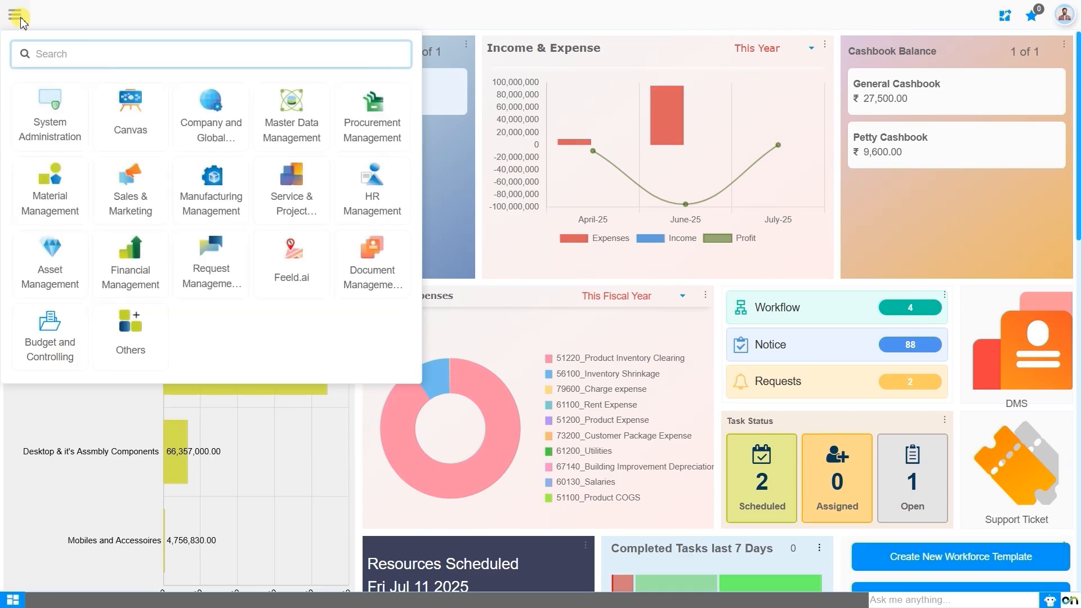
- Open Customer RMA from Order Management in the Sales & Marketing module and start a new record
{"action": "left_click", "coordinate": [145, 188]}
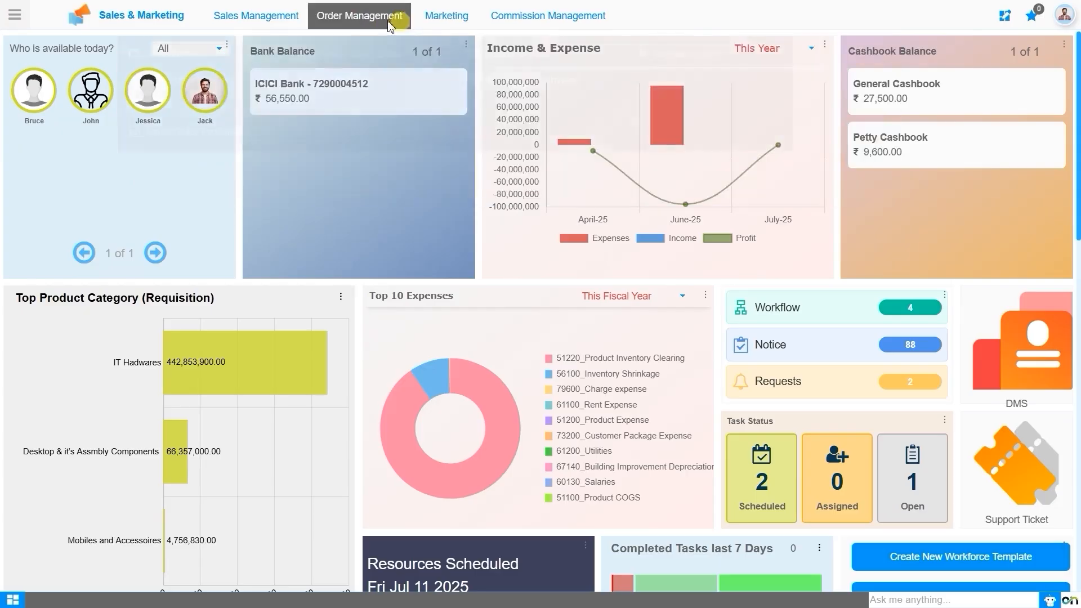
{"action": "mouse_move", "coordinate": [382, 26]}
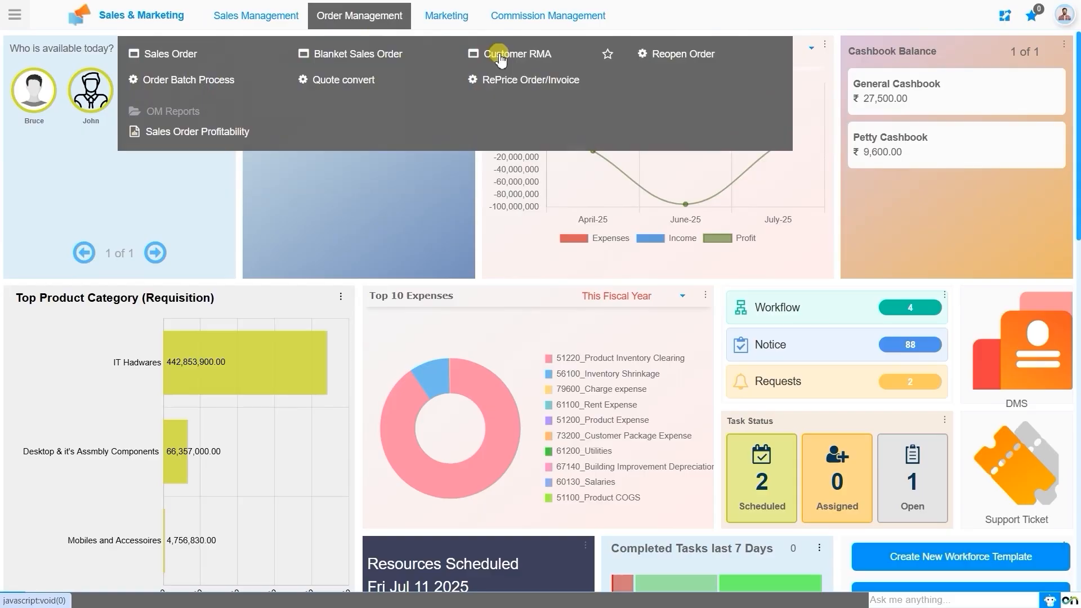
{"action": "left_click", "coordinate": [501, 58]}
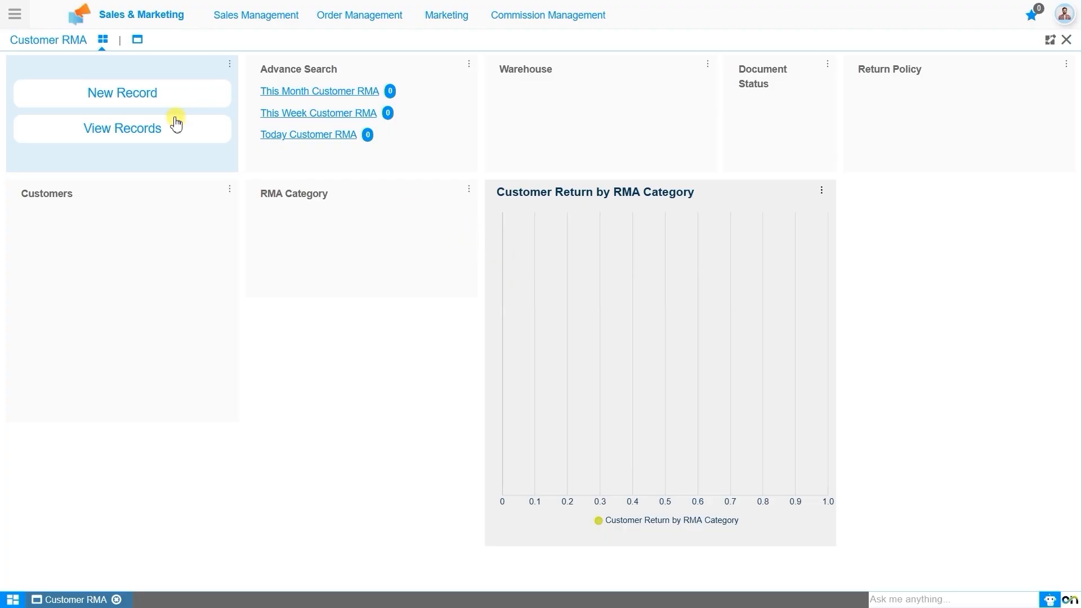
{"action": "left_click", "coordinate": [151, 97]}
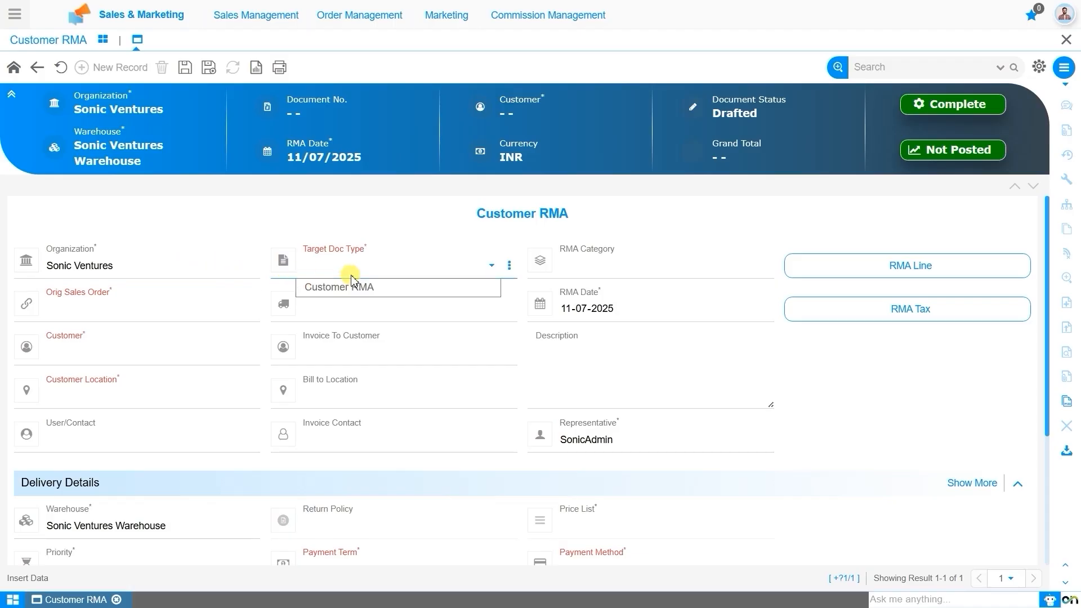
- Set the Target Doc Type to Customer RMA and the RMA Category to Defective Type Return
{"action": "left_click", "coordinate": [373, 286]}
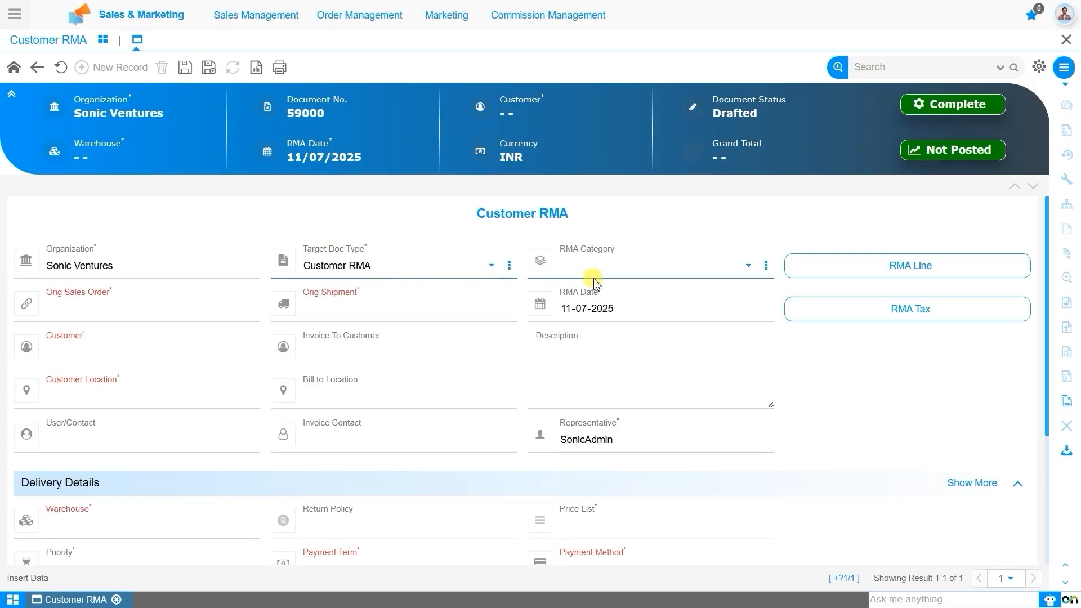
{"action": "left_click", "coordinate": [625, 280]}
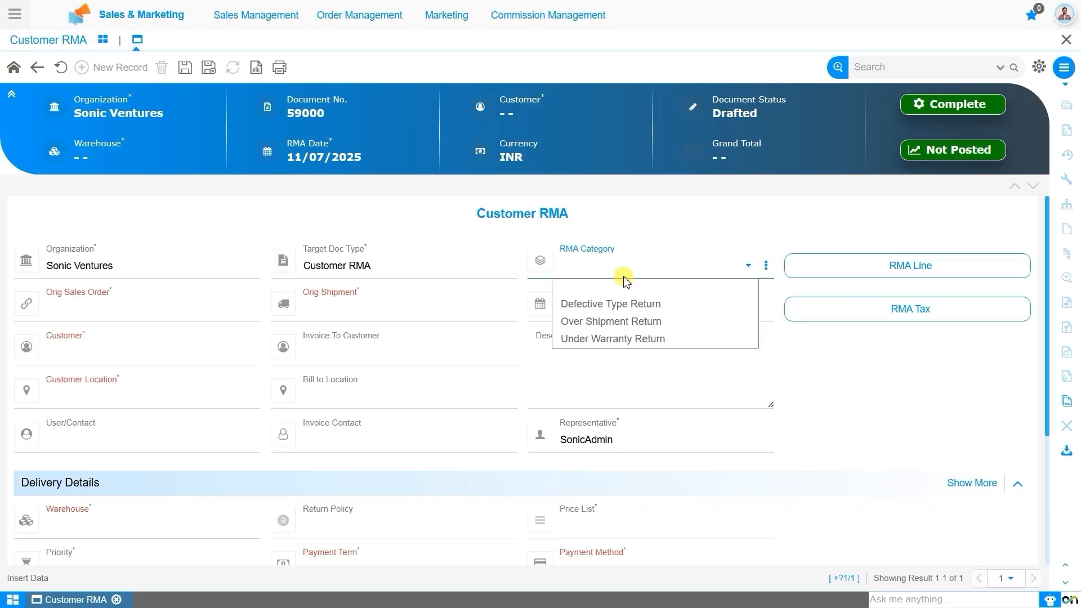
{"action": "left_click", "coordinate": [665, 306]}
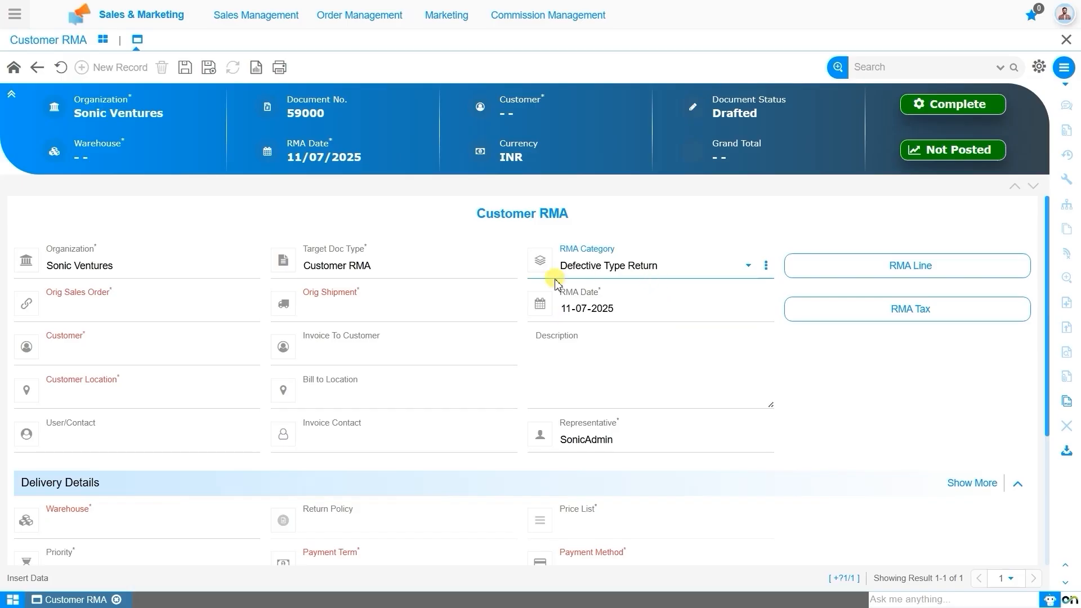
- Link the RMA to the customer's original sales order and select the matching original shipment
{"action": "left_click", "coordinate": [163, 310]}
{"action": "type", "text": "5000"}
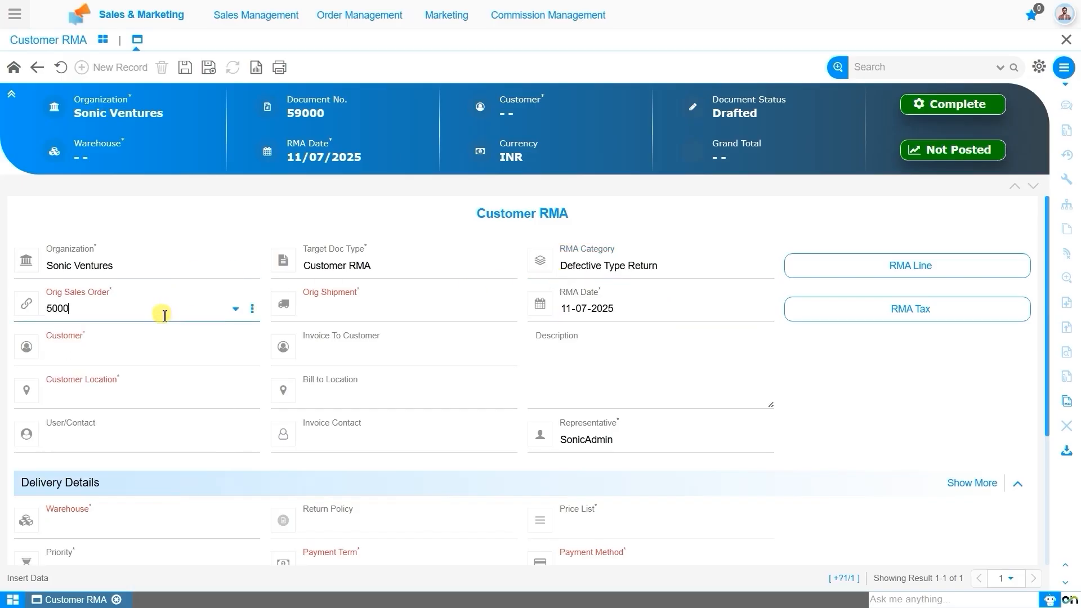
{"action": "type", "text": "9"}
{"action": "left_click", "coordinate": [176, 331]}
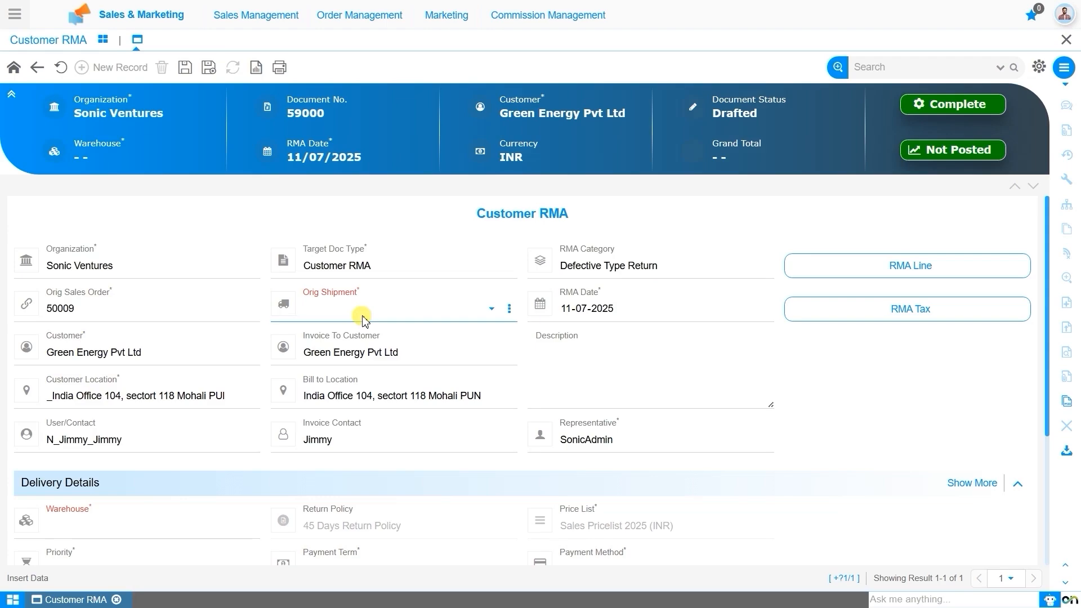
{"action": "left_click", "coordinate": [362, 317]}
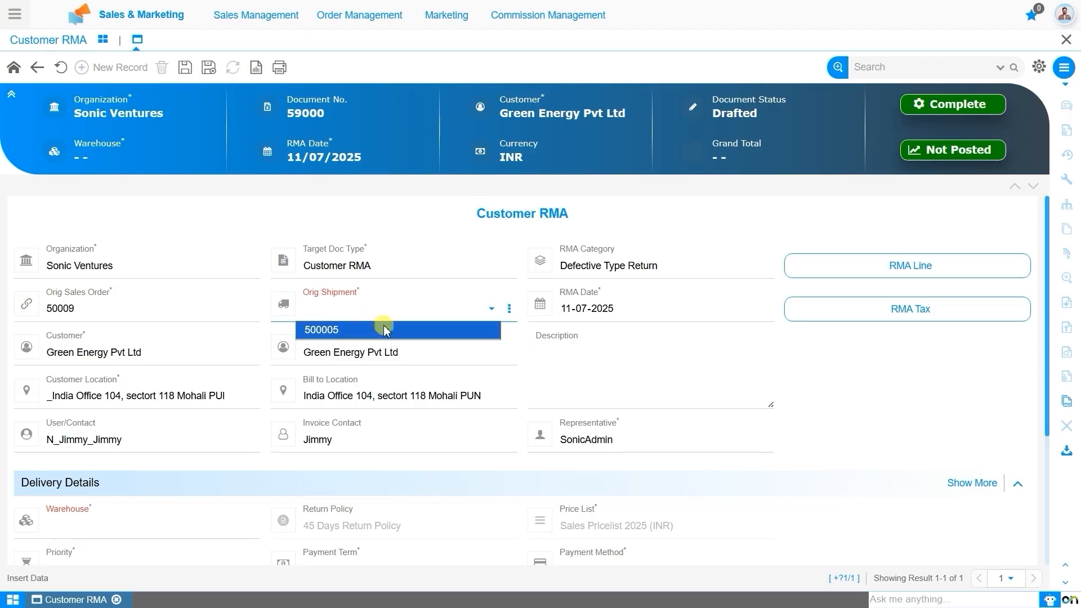
{"action": "left_click", "coordinate": [388, 331]}
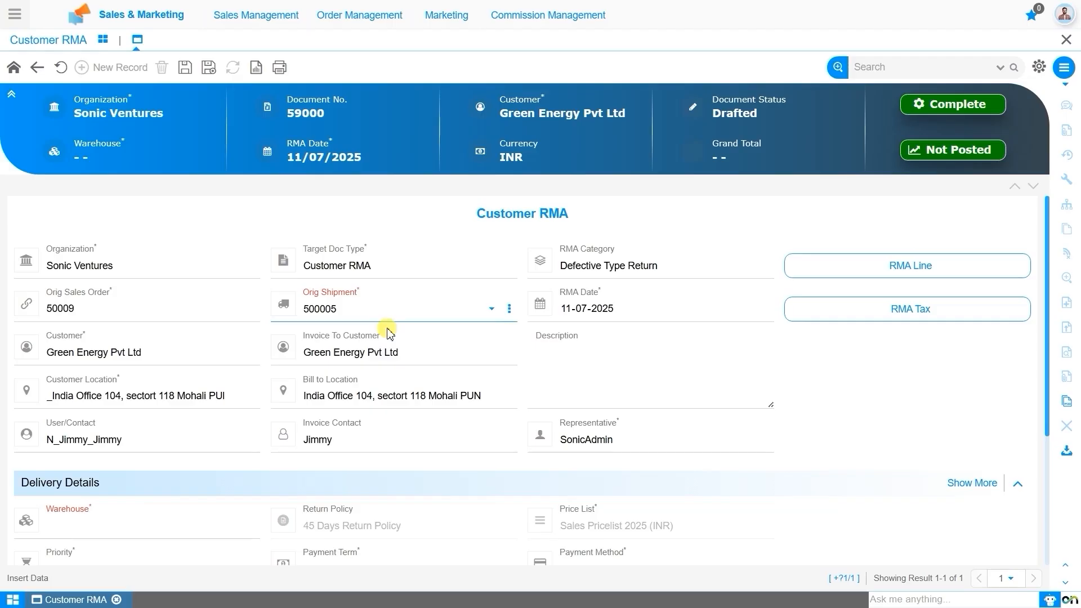
- Set the RMA Date to 12-07-2025
{"action": "left_click", "coordinate": [565, 309]}
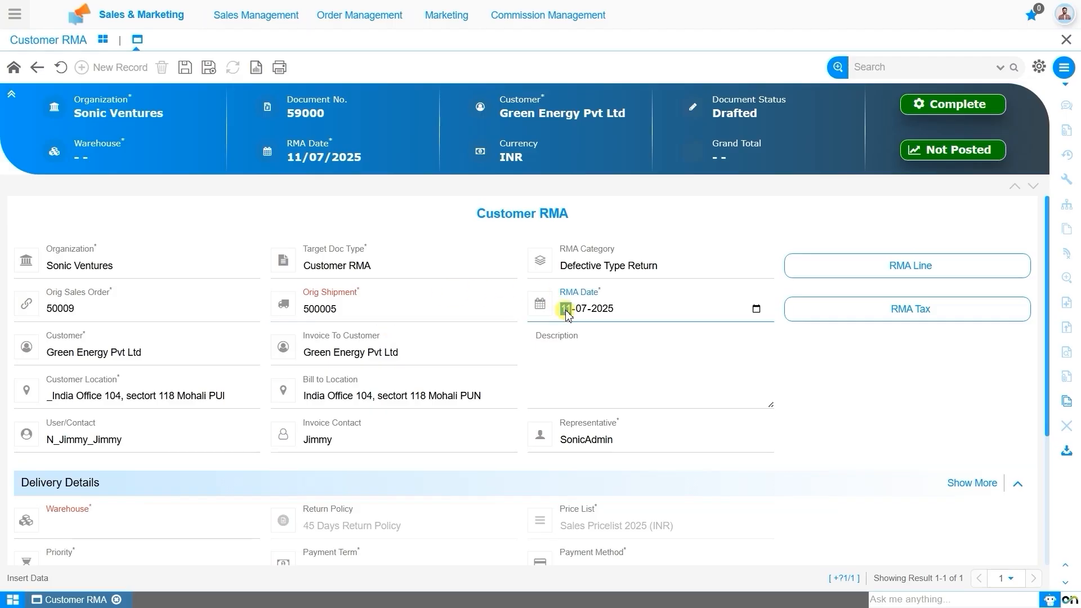
{"action": "type", "text": "12"}
{"action": "left_click", "coordinate": [591, 367]}
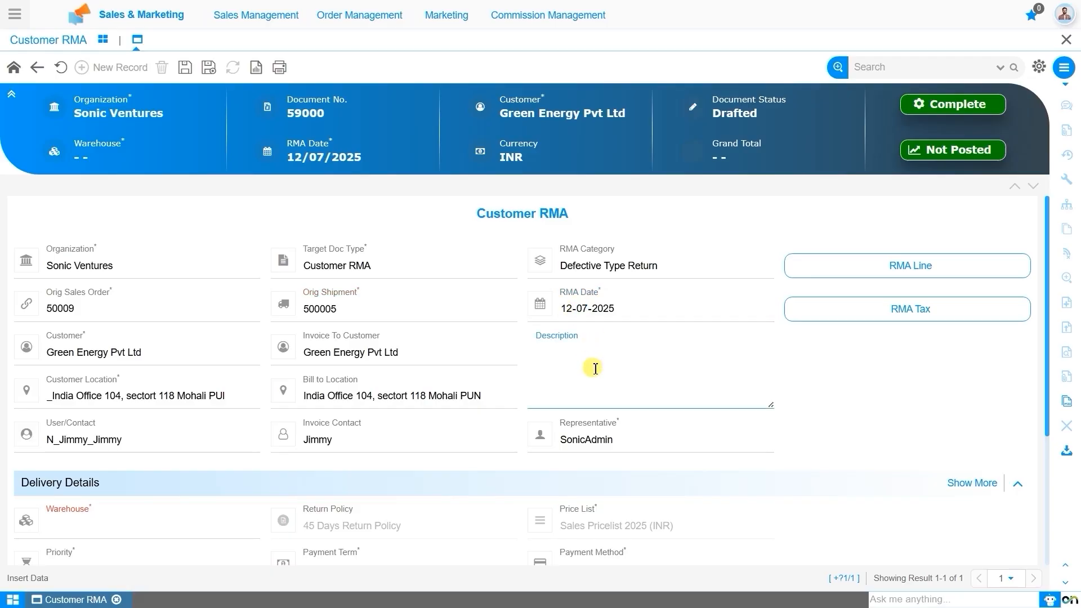
- Select Sonic Ventures Warehouse as the warehouse in the Delivery Details
{"action": "scroll", "coordinate": [596, 368], "scroll_direction": "down", "scroll_amount": 1}
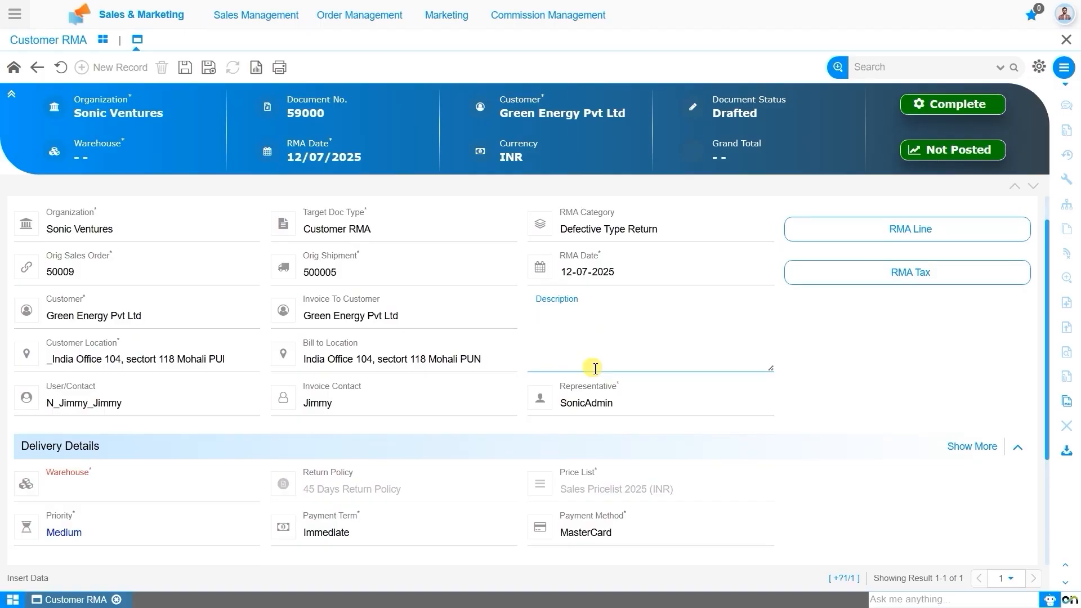
{"action": "scroll", "coordinate": [595, 369], "scroll_direction": "down", "scroll_amount": 1}
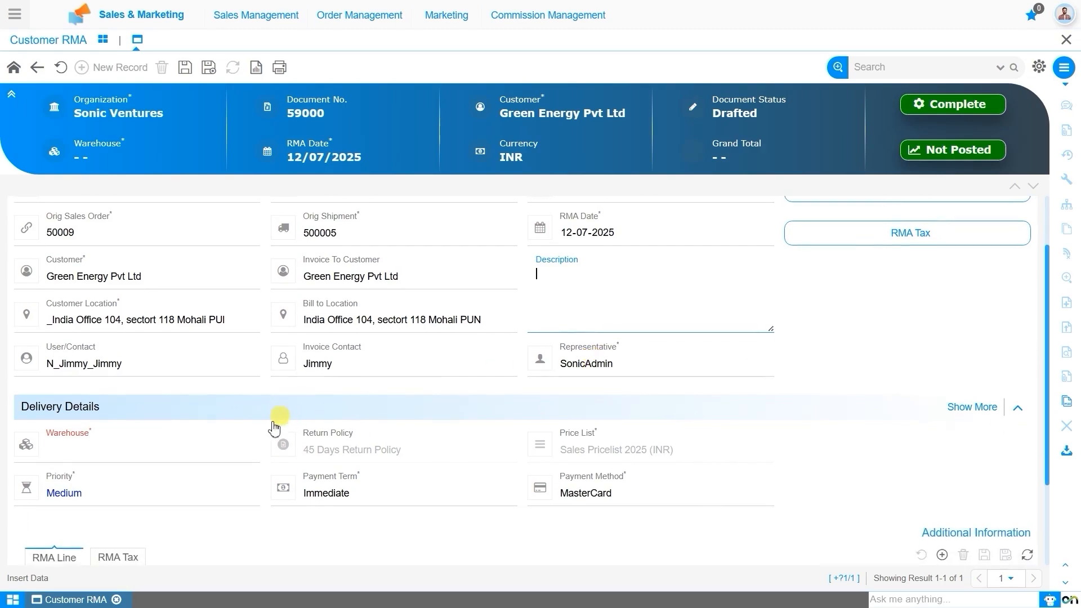
{"action": "left_click", "coordinate": [186, 448]}
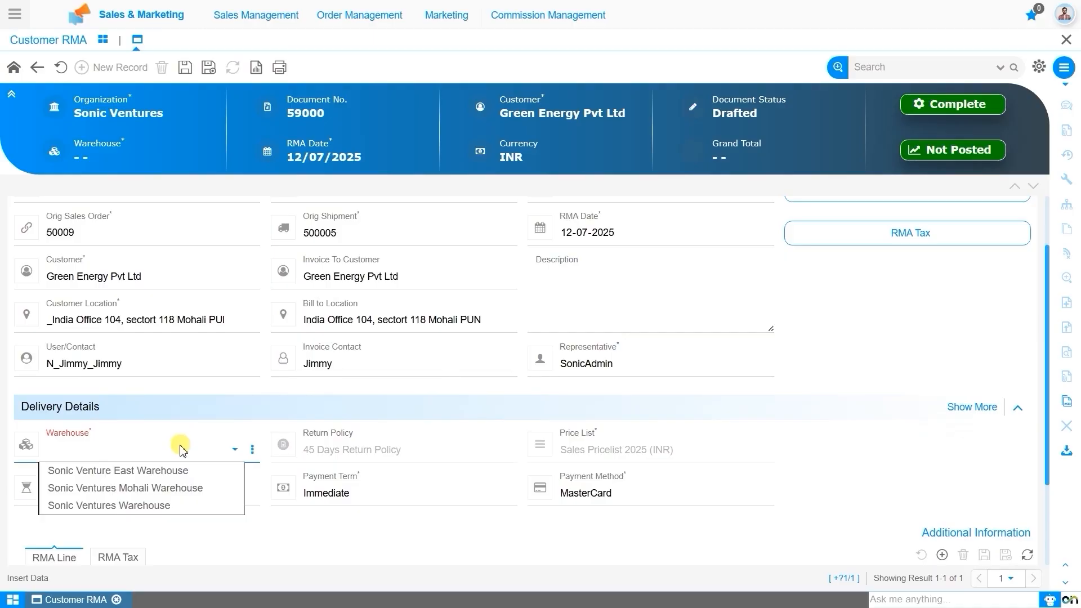
{"action": "left_click", "coordinate": [167, 505]}
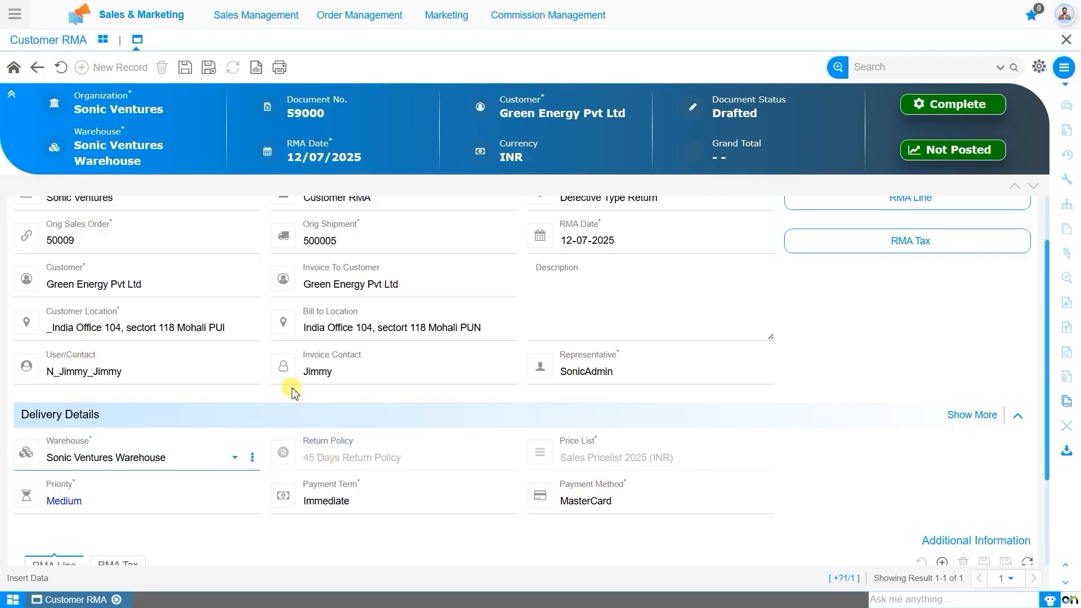
- Zoom to the RMA customer's master record, check the Return Rule in its Additional Conditions, and return to the Customer RMA
{"action": "left_click", "coordinate": [252, 285]}
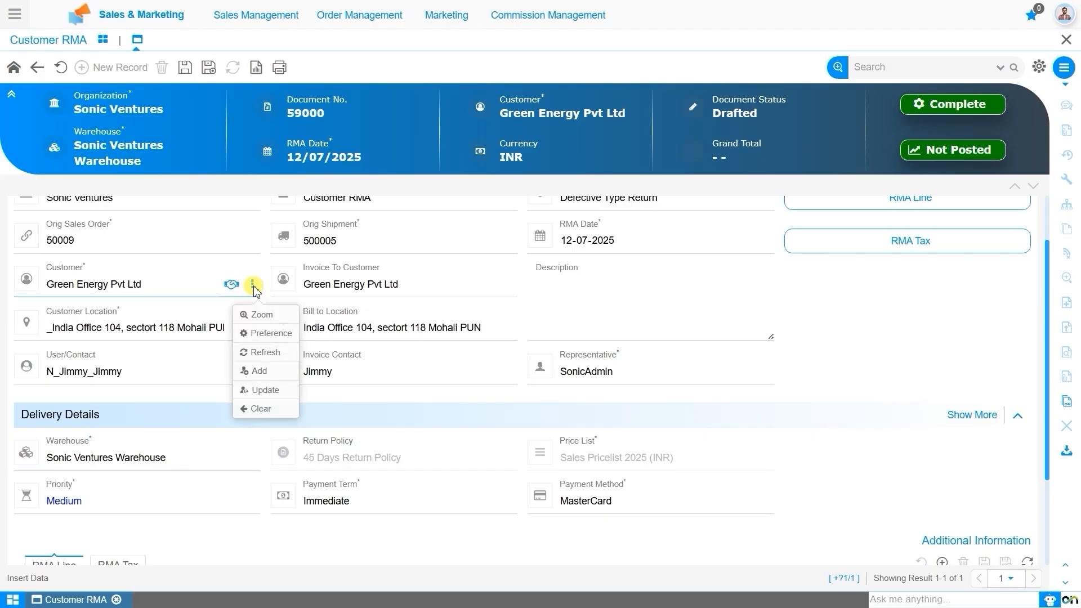
{"action": "left_click", "coordinate": [270, 324]}
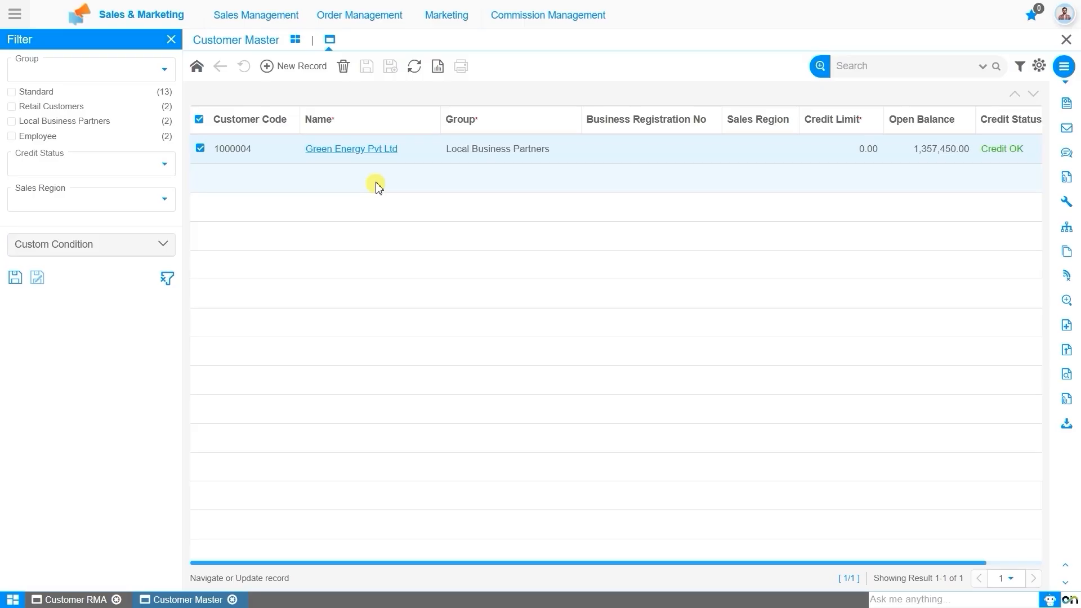
{"action": "left_click", "coordinate": [352, 148]}
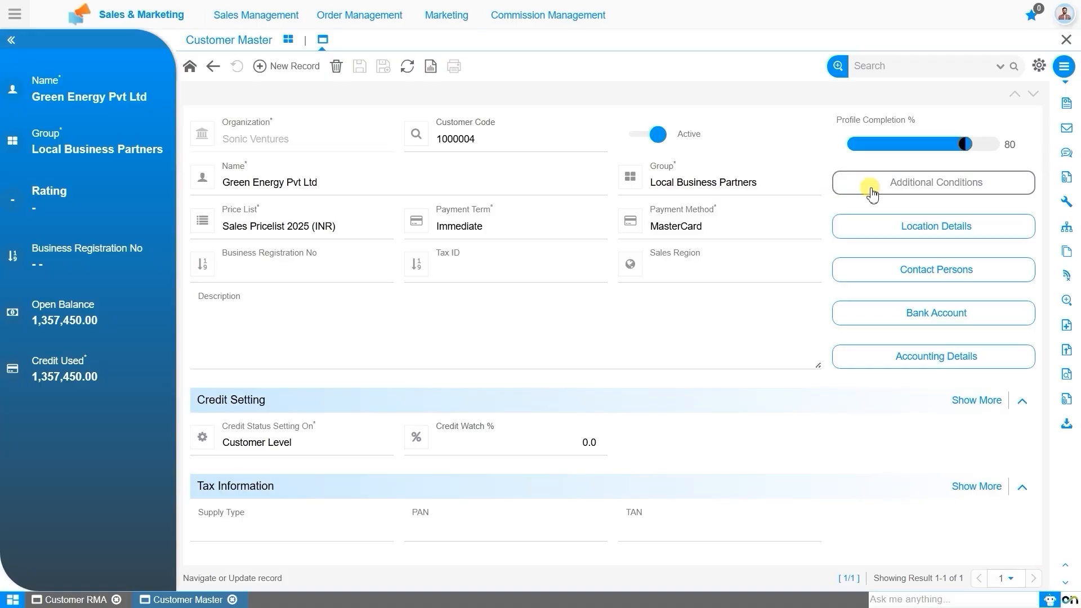
{"action": "left_click", "coordinate": [911, 195]}
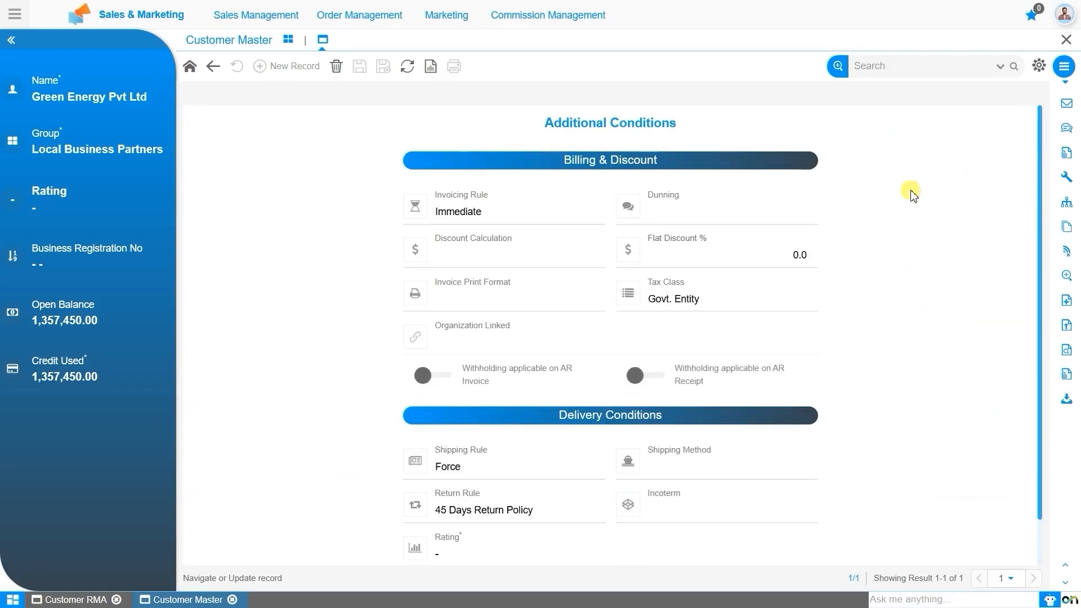
{"action": "scroll", "coordinate": [912, 289], "scroll_direction": "down", "scroll_amount": 1}
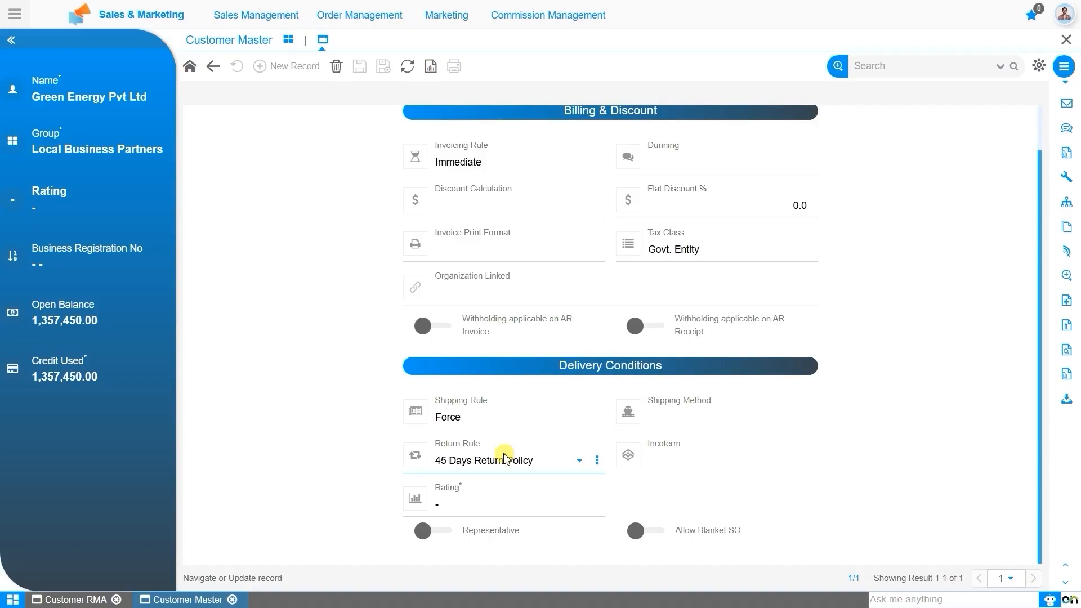
{"action": "left_click", "coordinate": [95, 478]}
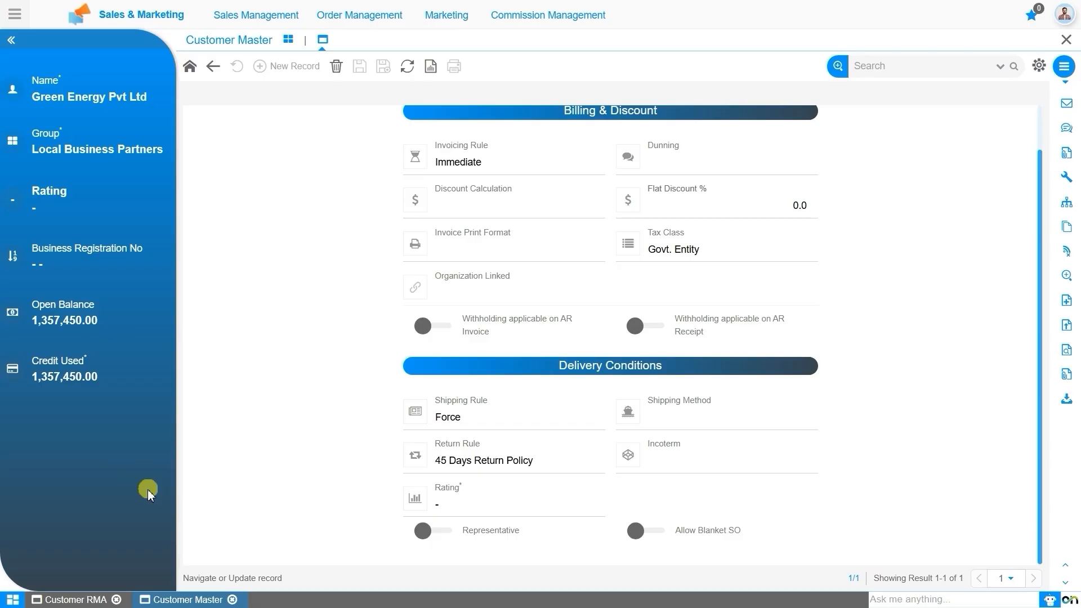
{"action": "left_click", "coordinate": [83, 600]}
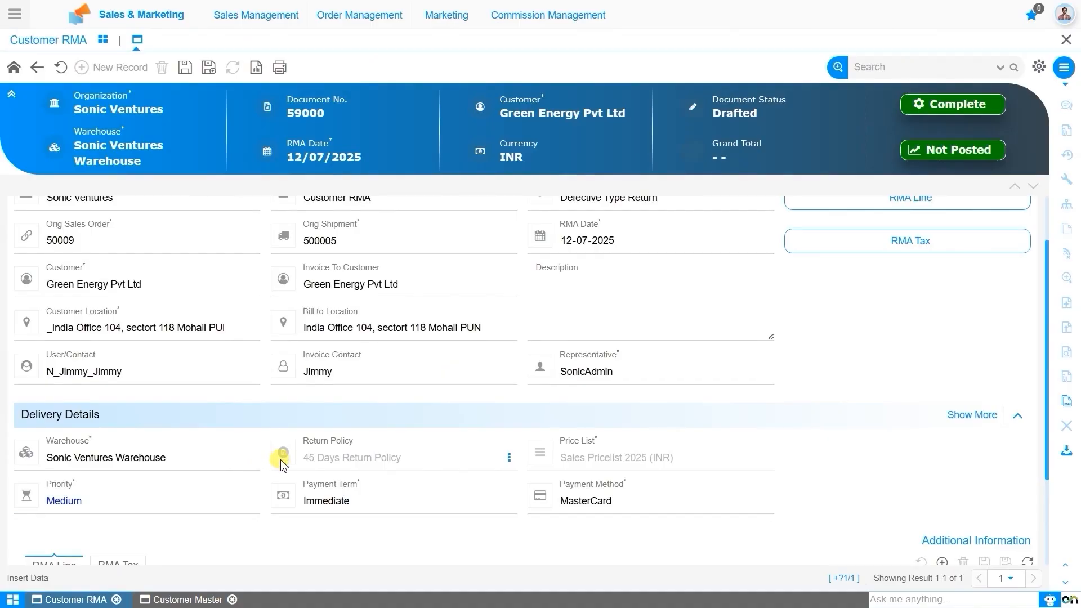
- Save the Customer RMA header and open its RMA Line records
{"action": "scroll", "coordinate": [283, 464], "scroll_direction": "up", "scroll_amount": 1}
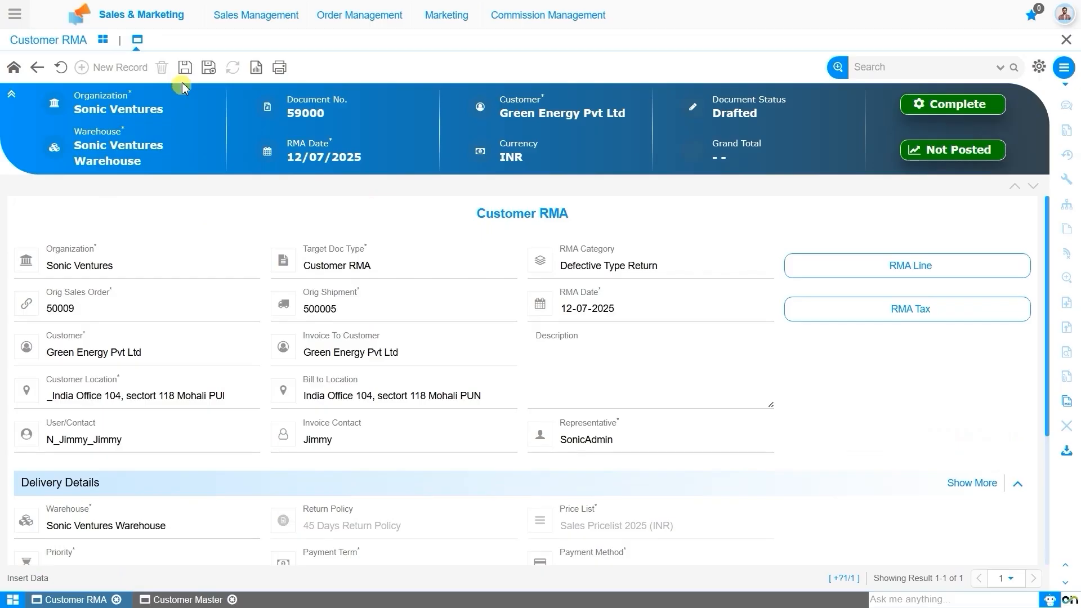
{"action": "left_click", "coordinate": [185, 68]}
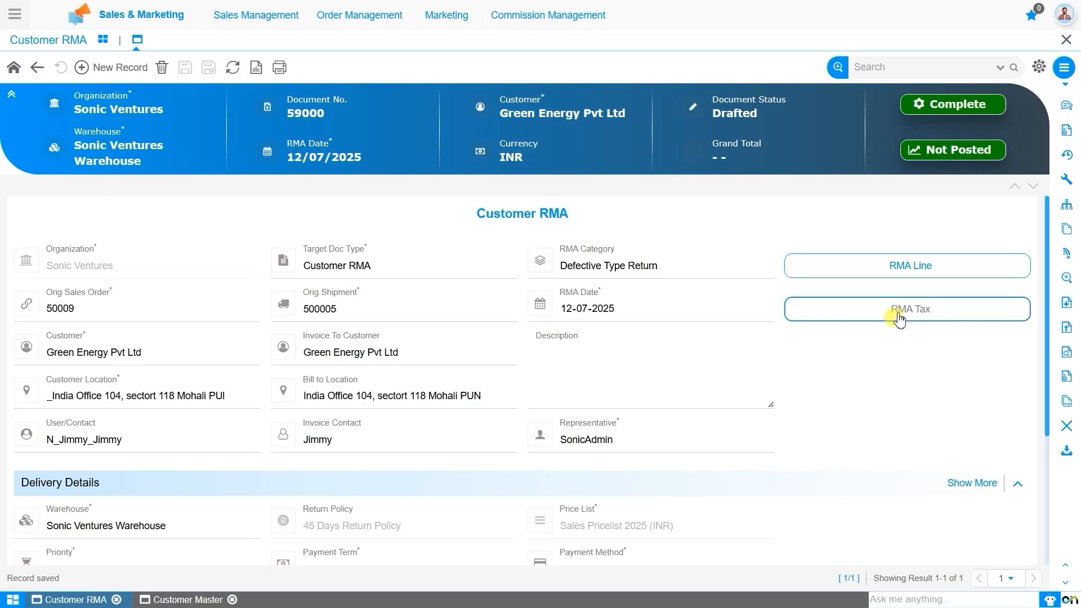
{"action": "left_click", "coordinate": [928, 270]}
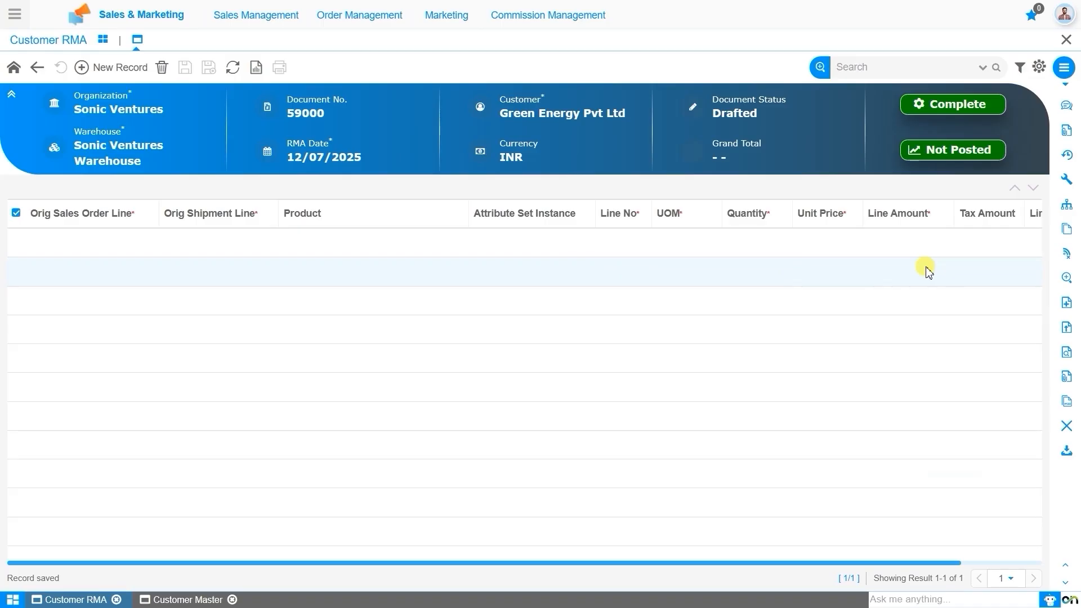
- Create a new RMA line with the Desktop item as Orig Sales Order Line and list its original shipment lines
{"action": "left_click", "coordinate": [121, 69]}
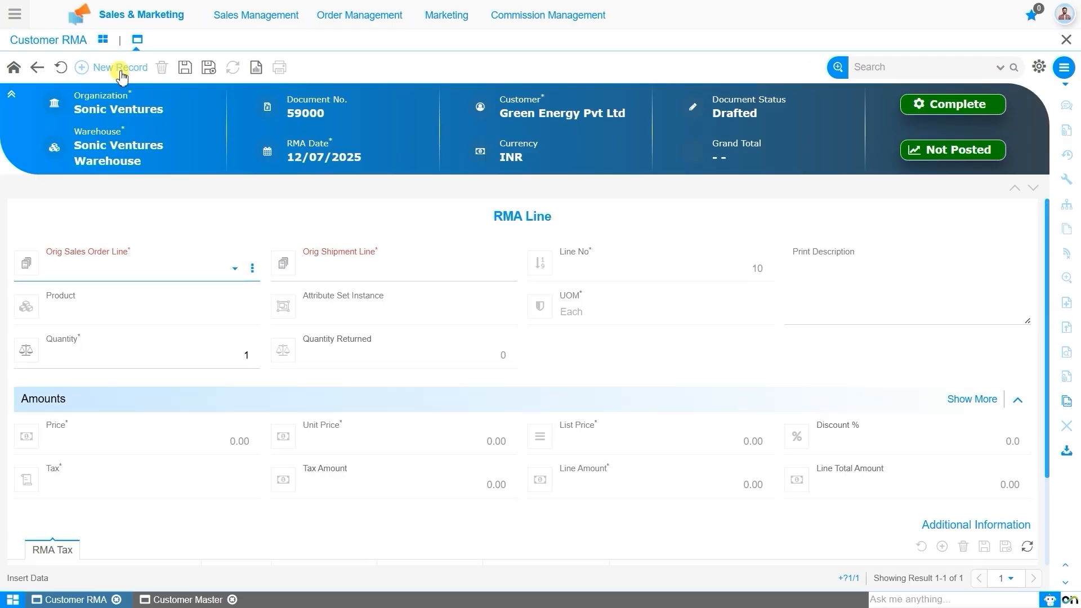
{"action": "left_click", "coordinate": [143, 273]}
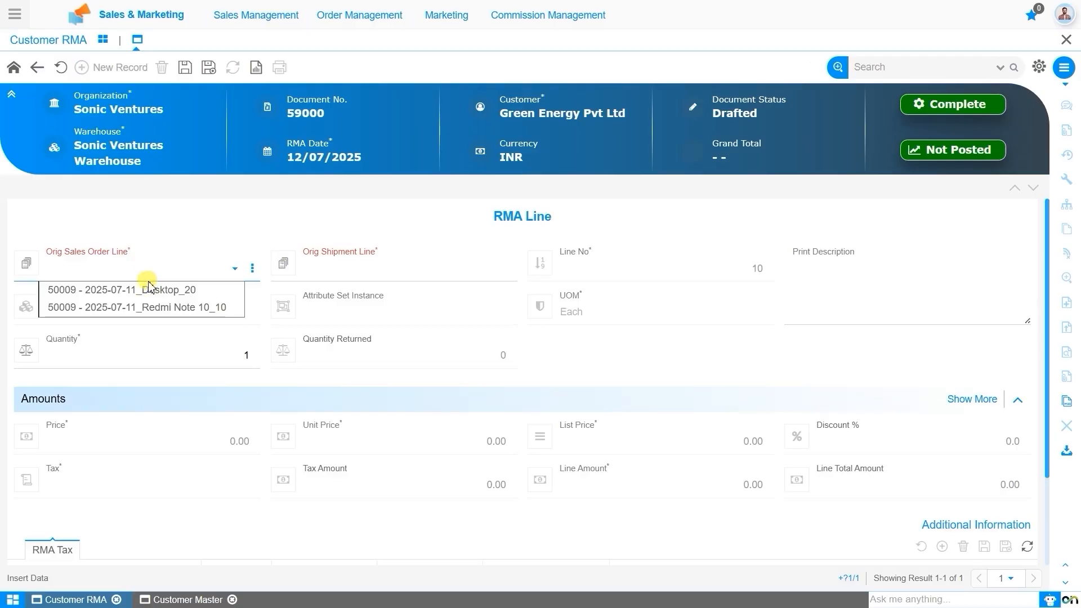
{"action": "left_click", "coordinate": [153, 290]}
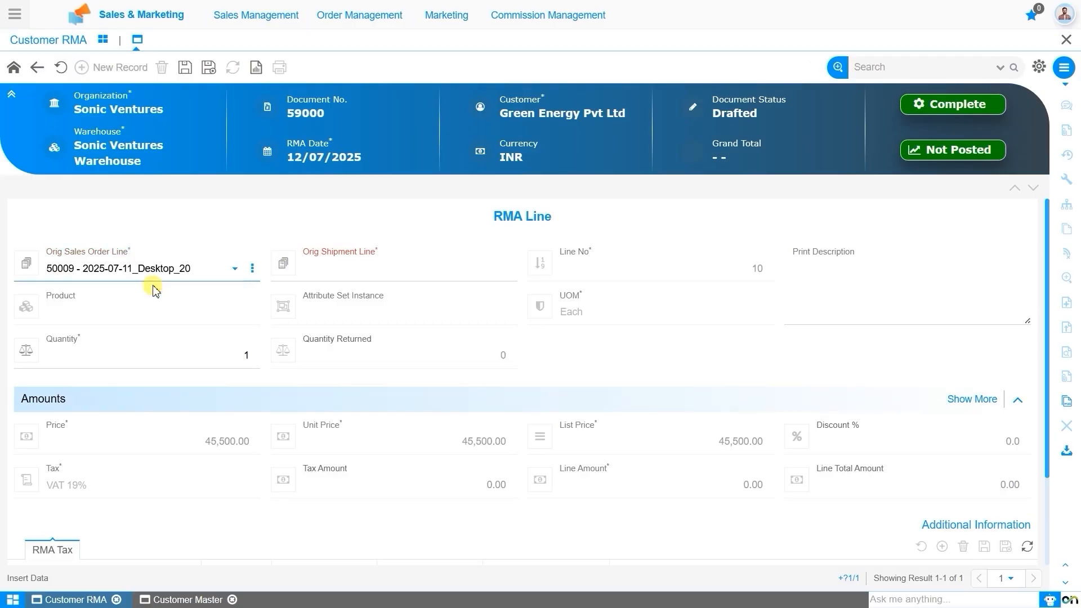
{"action": "left_click", "coordinate": [354, 275]}
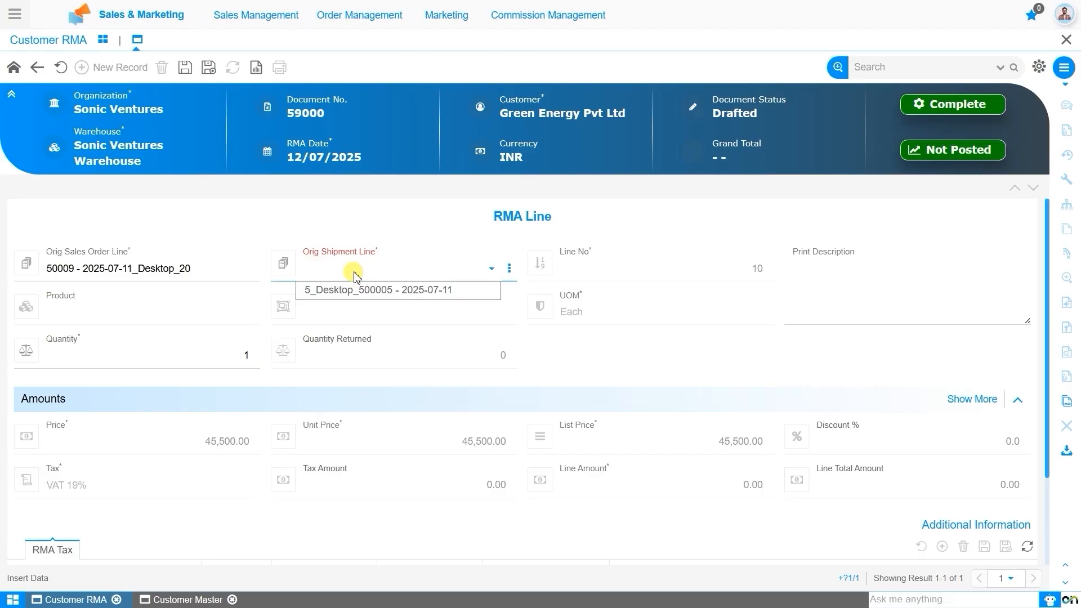
- Change the Orig Sales Order Line to the Redmi Note 10 item and select its matching Orig Shipment Line
{"action": "left_click", "coordinate": [209, 268]}
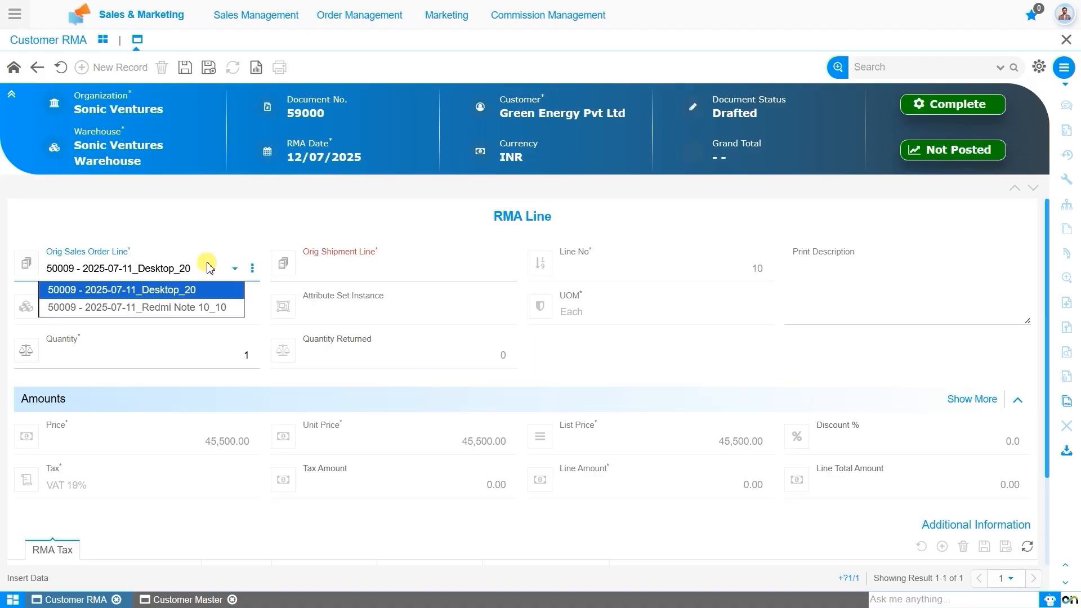
{"action": "left_click", "coordinate": [218, 307]}
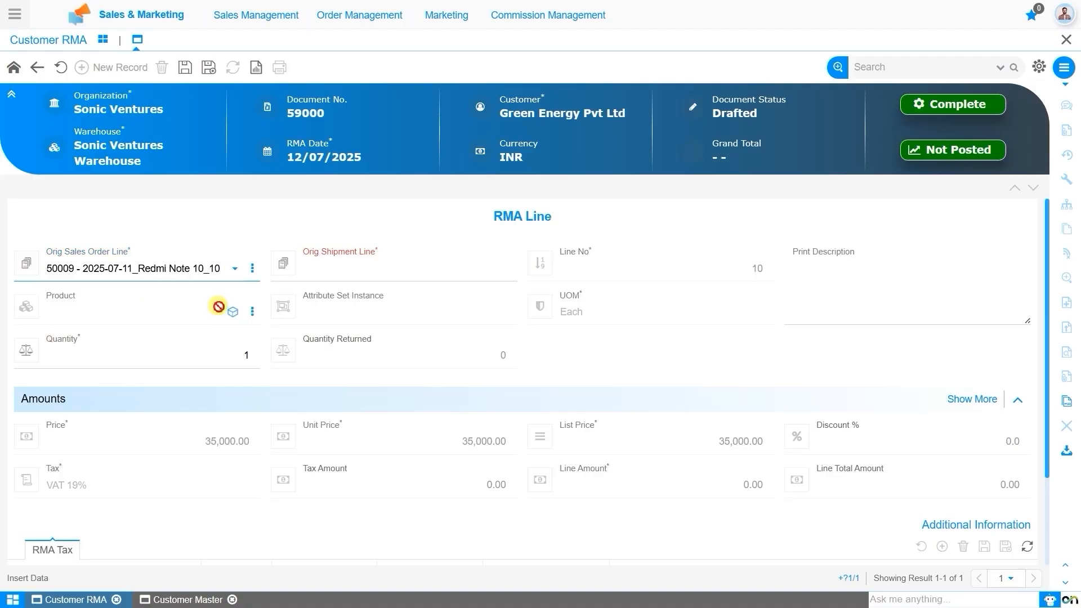
{"action": "left_click", "coordinate": [350, 279]}
{"action": "left_click", "coordinate": [375, 290]}
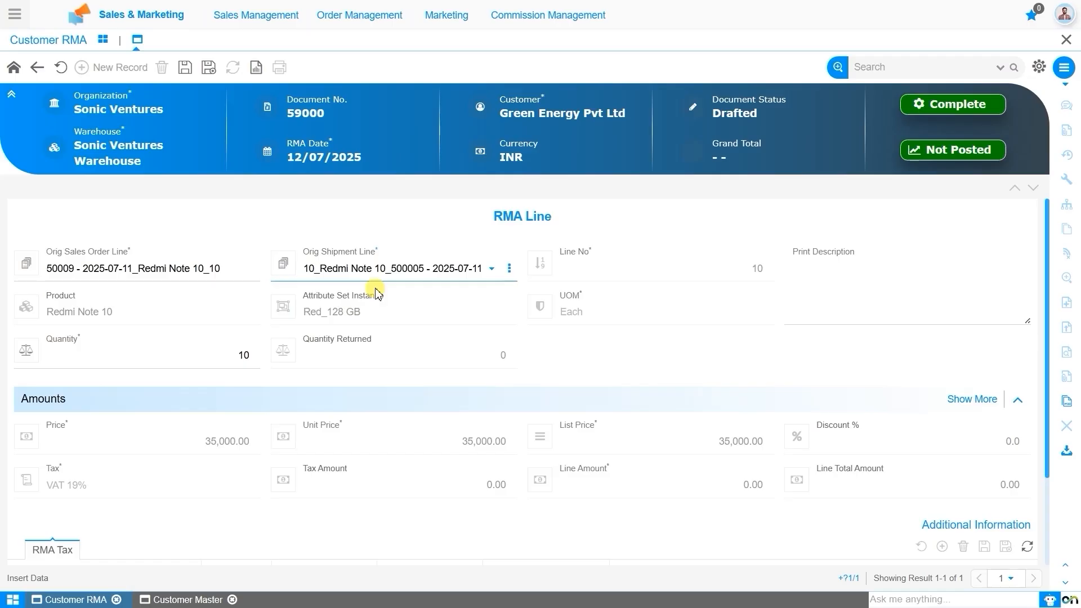
- Set the RMA line's Quantity to 2, expand its Amounts details, and save the line
{"action": "left_click", "coordinate": [231, 359]}
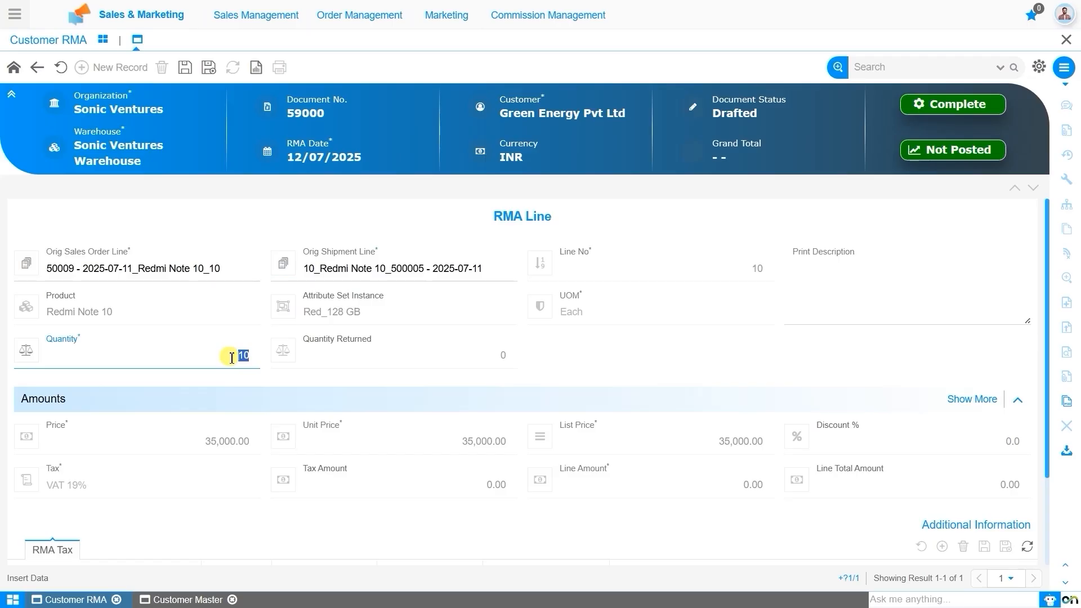
{"action": "type", "text": "2"}
{"action": "left_click", "coordinate": [360, 402]}
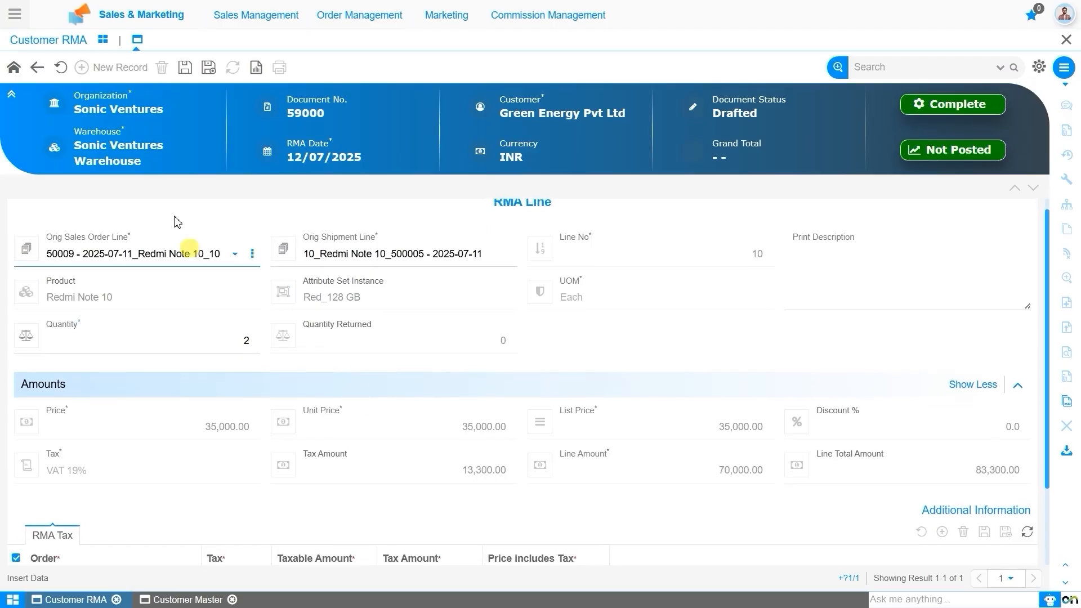
{"action": "left_click", "coordinate": [186, 68]}
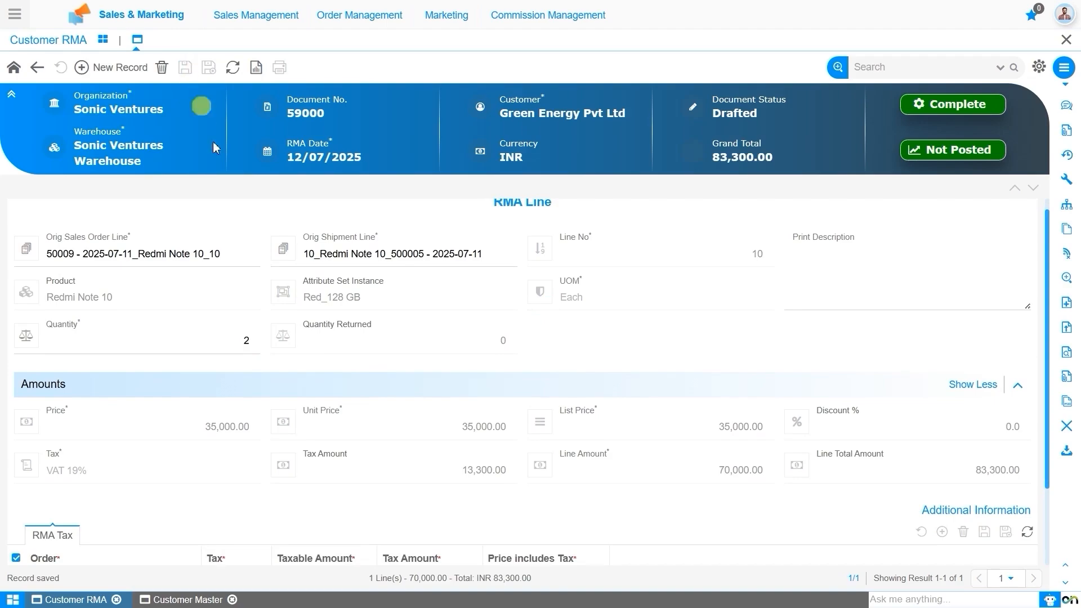
- Return from the RMA line to the Customer RMA header and process the document with the Complete action
{"action": "scroll", "coordinate": [280, 358], "scroll_direction": "down", "scroll_amount": 2}
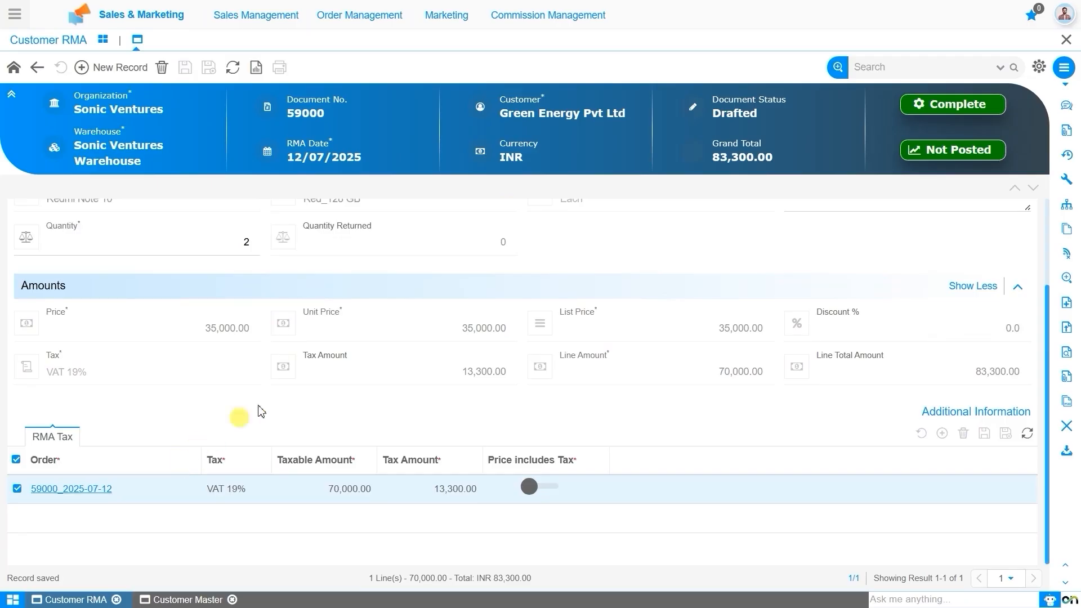
{"action": "scroll", "coordinate": [294, 388], "scroll_direction": "up", "scroll_amount": 1}
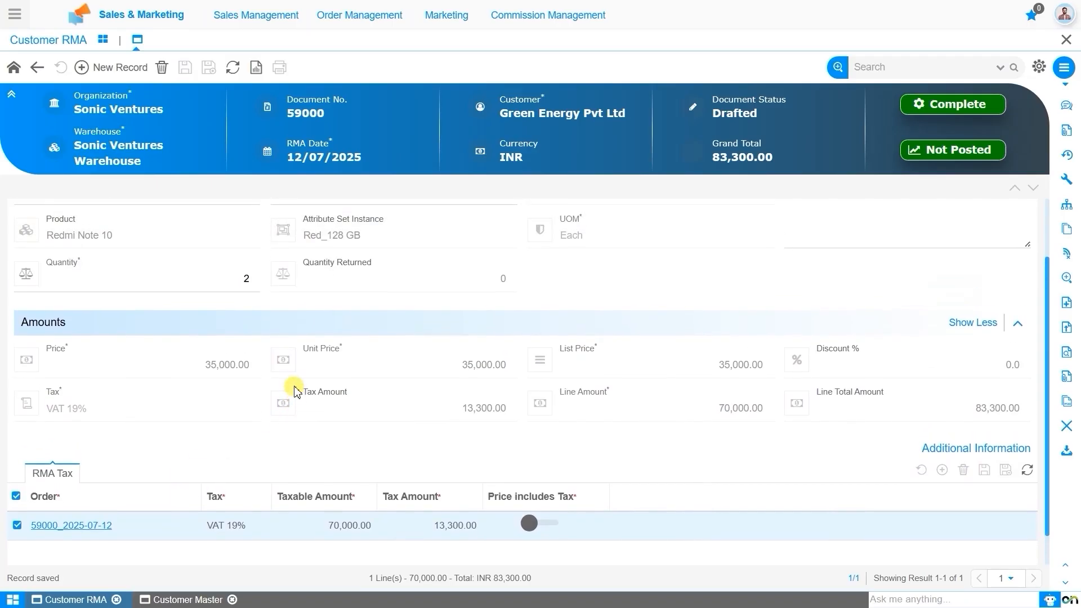
{"action": "scroll", "coordinate": [294, 388], "scroll_direction": "up", "scroll_amount": 1}
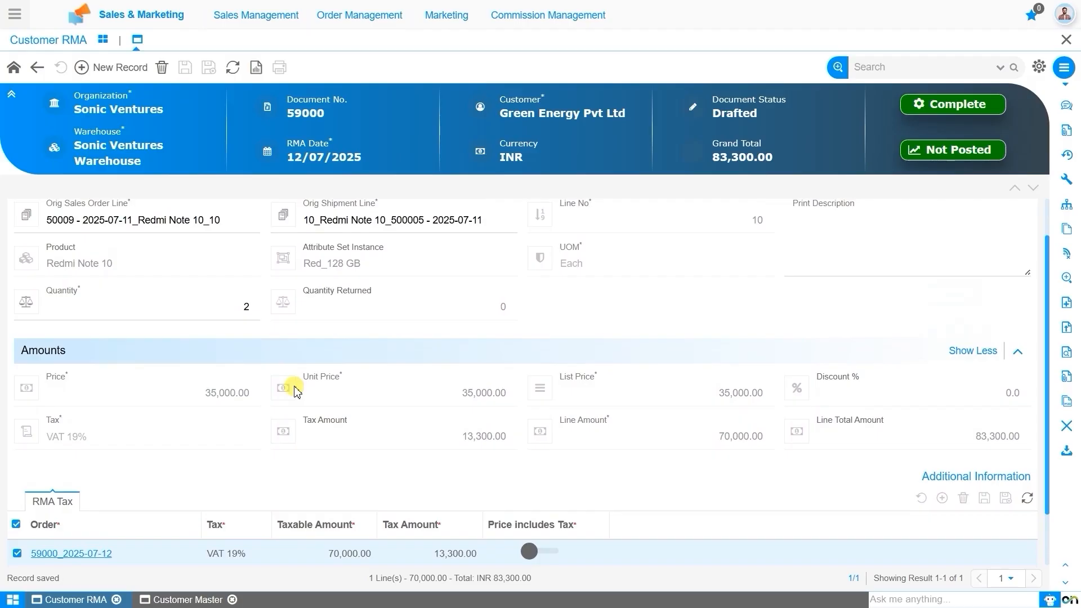
{"action": "scroll", "coordinate": [294, 389], "scroll_direction": "up", "scroll_amount": 1}
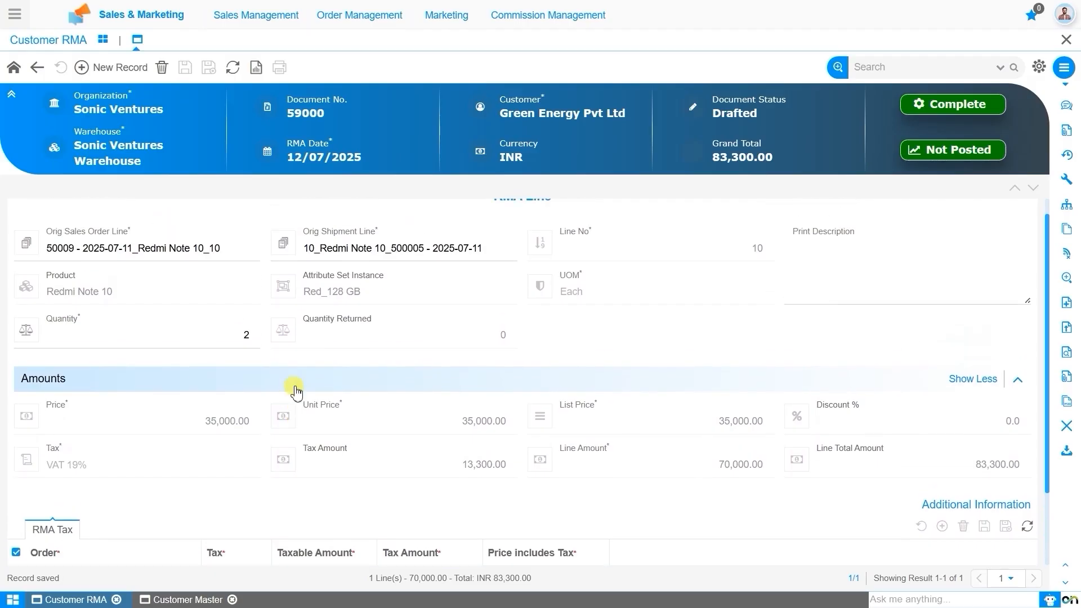
{"action": "left_click", "coordinate": [14, 68]}
{"action": "scroll", "coordinate": [212, 355], "scroll_direction": "up", "scroll_amount": 3}
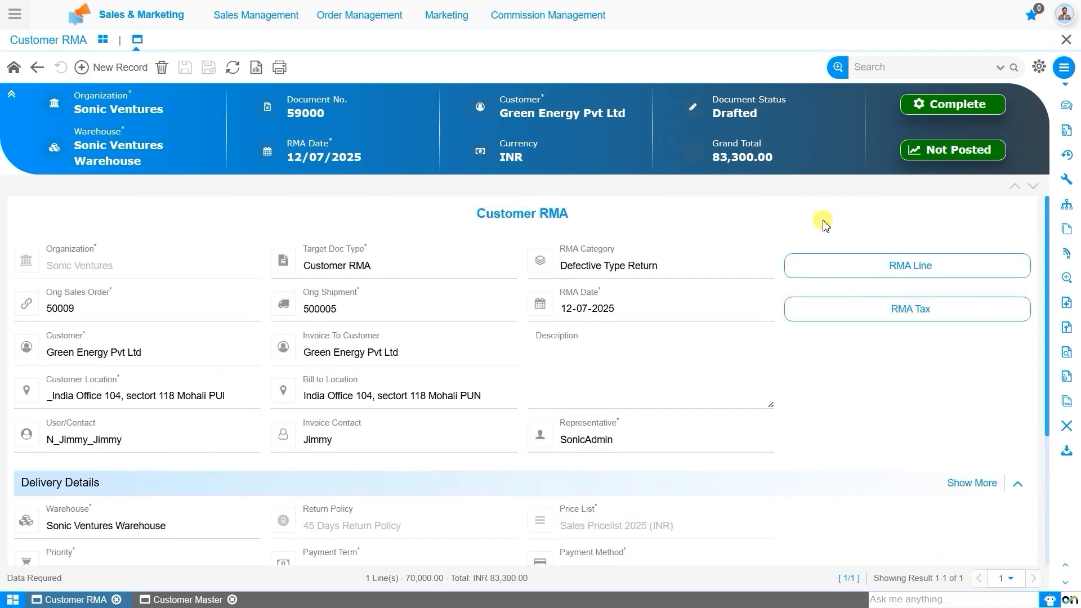
{"action": "left_click", "coordinate": [924, 102]}
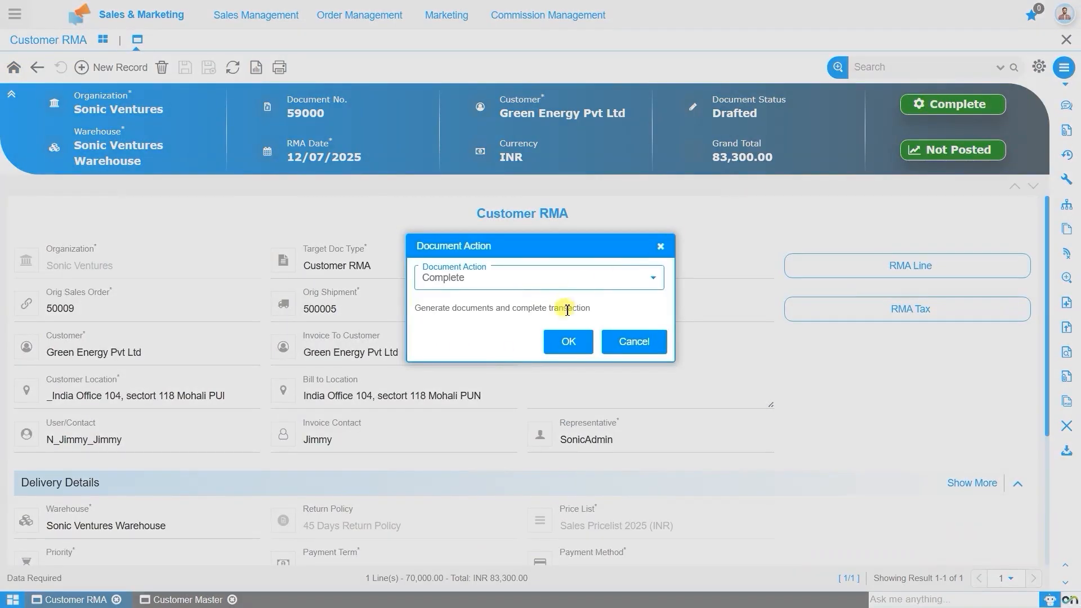
{"action": "left_click", "coordinate": [570, 341]}
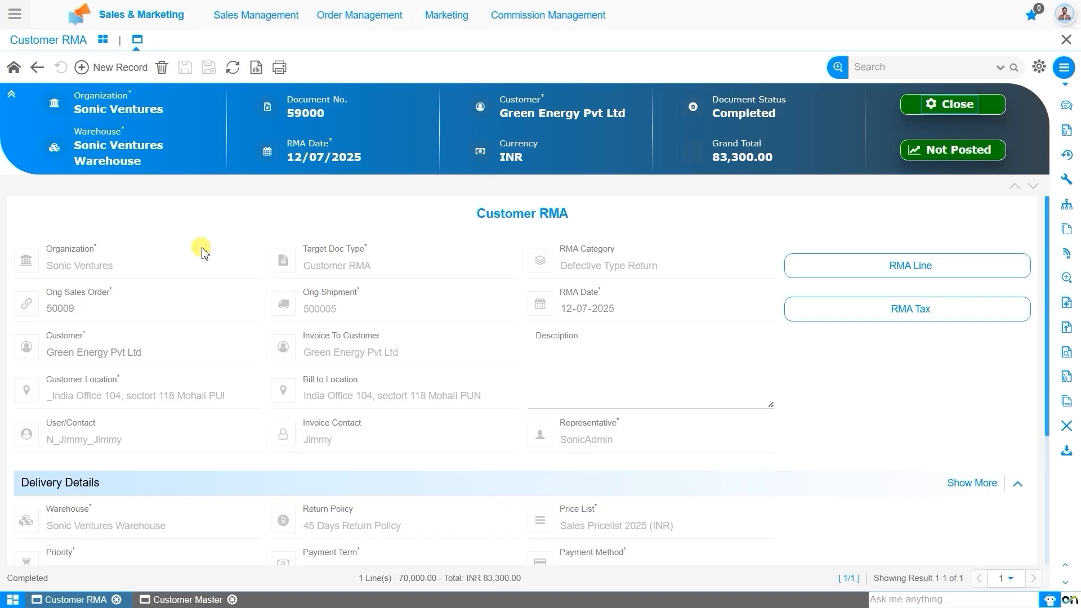
- Show the Customer RMA dashboard, refresh its widgets in edit mode, and close the Mosaic widget editor
{"action": "left_click", "coordinate": [102, 42]}
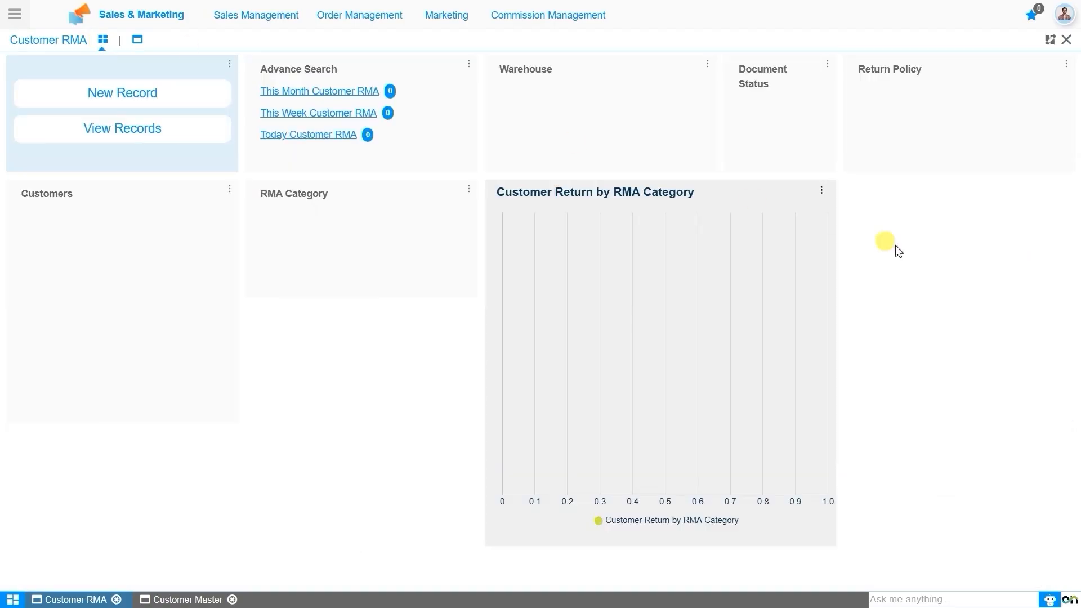
{"action": "left_click", "coordinate": [1050, 42]}
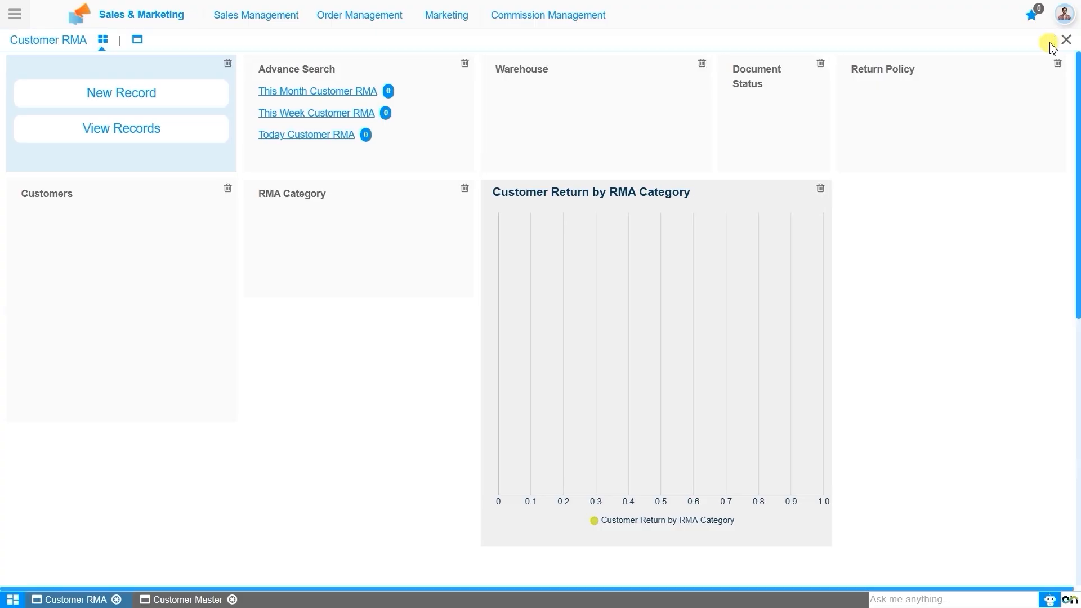
{"action": "left_click", "coordinate": [1038, 68]}
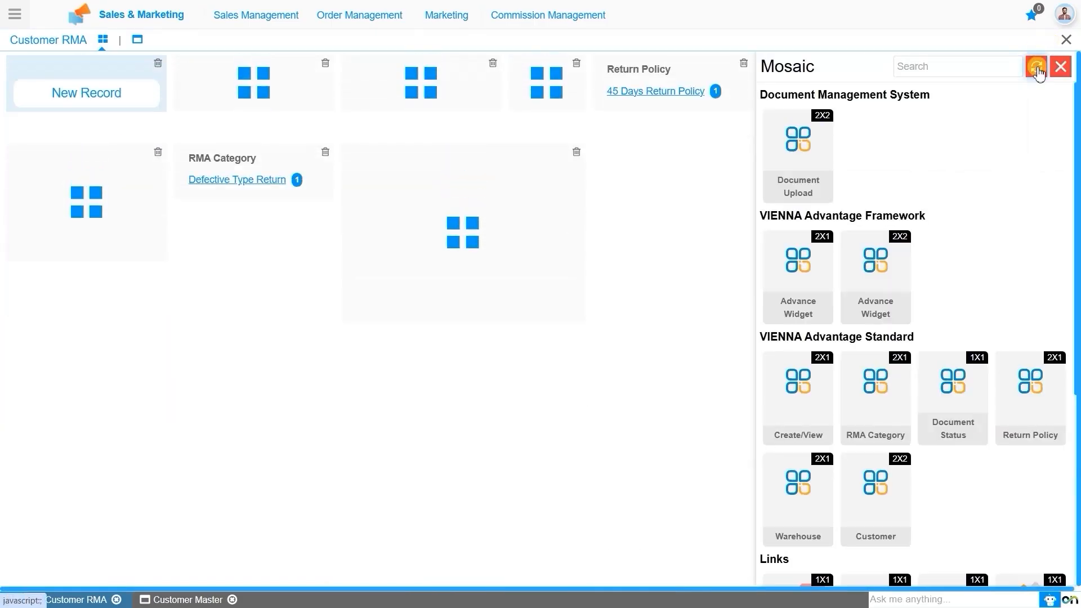
{"action": "left_click", "coordinate": [1062, 67]}
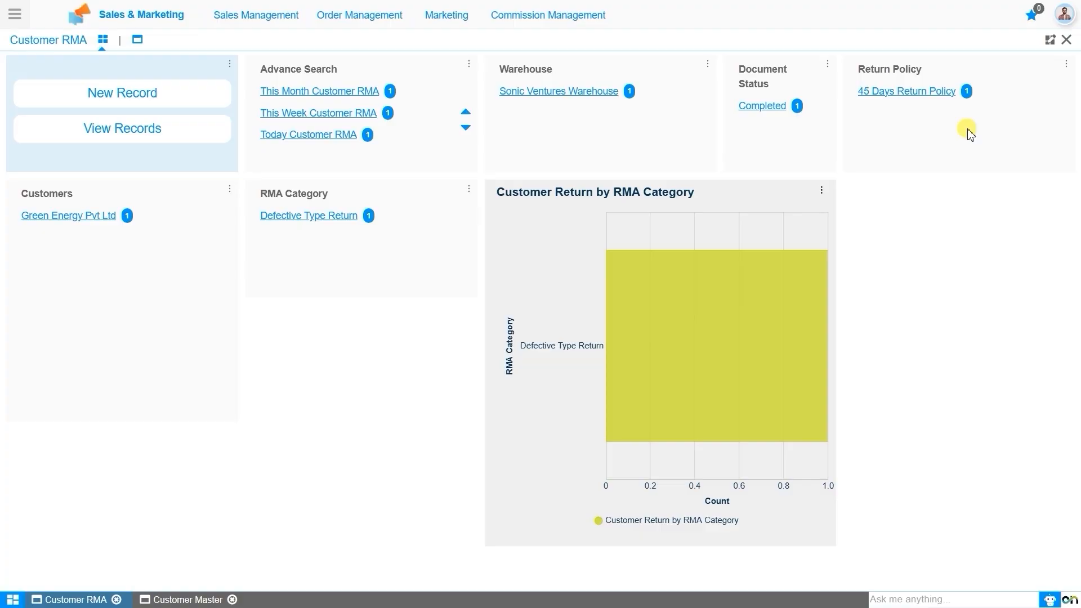
- Open the main application menu, search it for "customer r", and clear the search text
{"action": "left_click", "coordinate": [16, 17]}
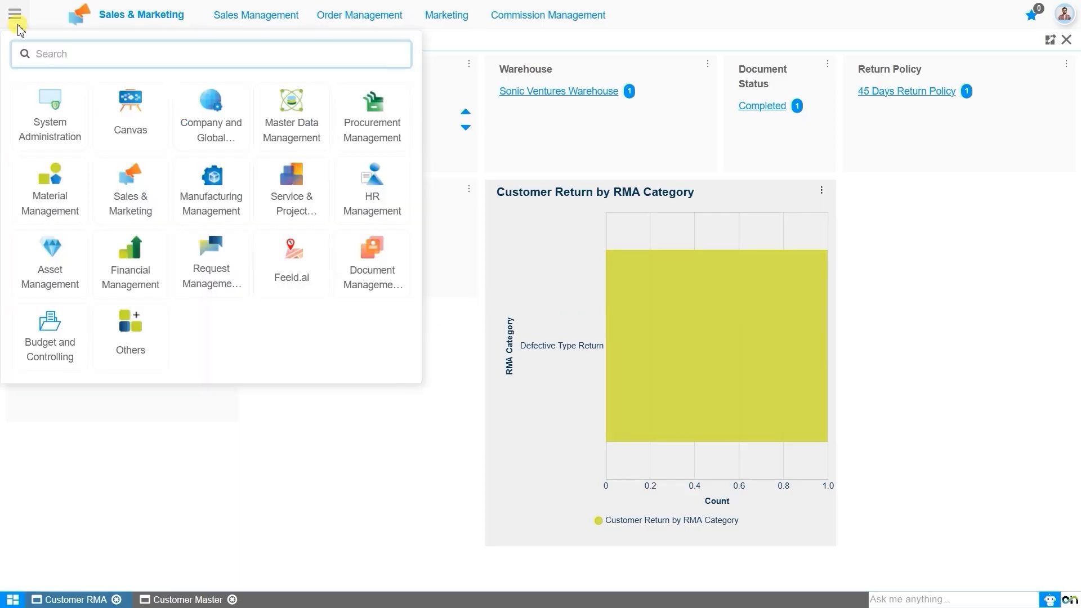
{"action": "type", "text": "customer r"}
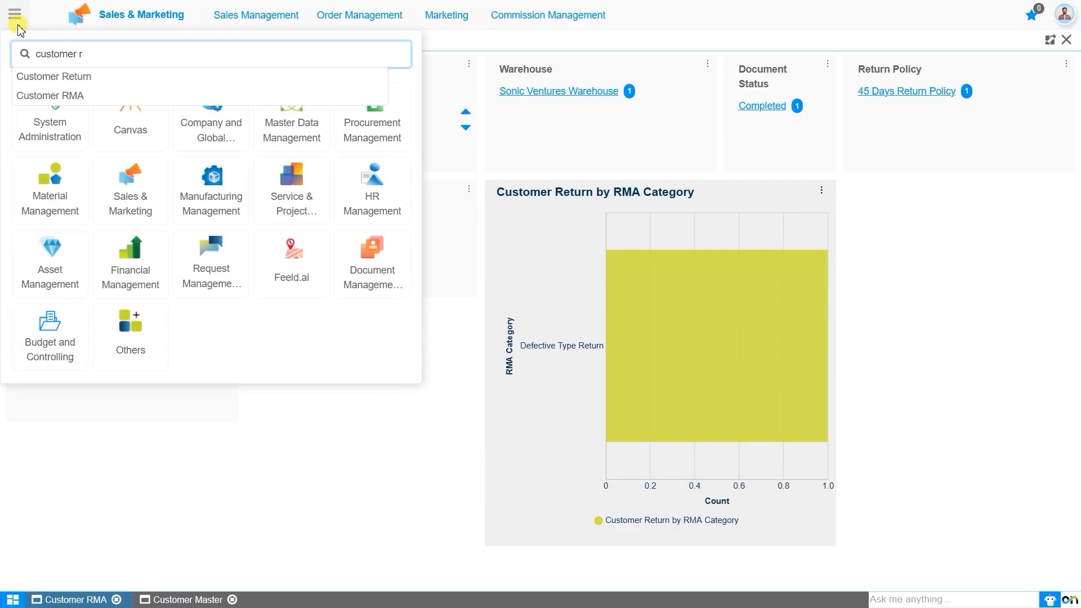
{"action": "key", "text": "BackSpace"}
{"action": "key", "text": "BackSpace"}
{"action": "key", "text": "BackSpace"}
{"action": "key", "text": "BackSpace"}
{"action": "key", "text": "BackSpace"}
{"action": "key", "text": "BackSpace"}
{"action": "key", "text": "BackSpace"}
{"action": "key", "text": "BackSpace"}
{"action": "key", "text": "BackSpace"}
{"action": "key", "text": "BackSpace"}
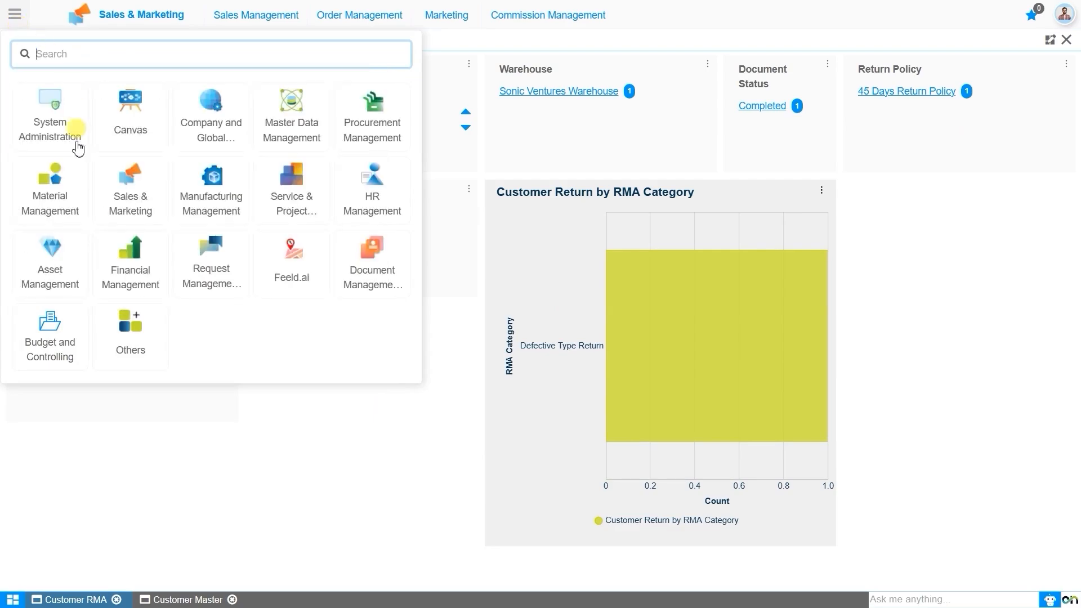
- Switch to the Material Management module and open Customer Return from its Storage Operations
{"action": "left_click", "coordinate": [66, 207]}
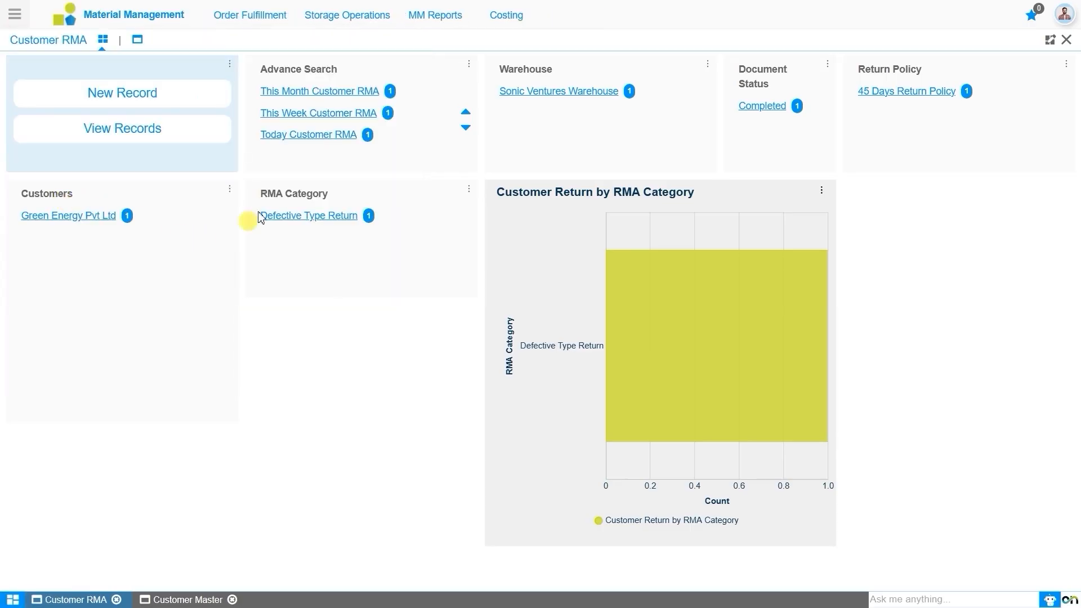
{"action": "left_click", "coordinate": [325, 23]}
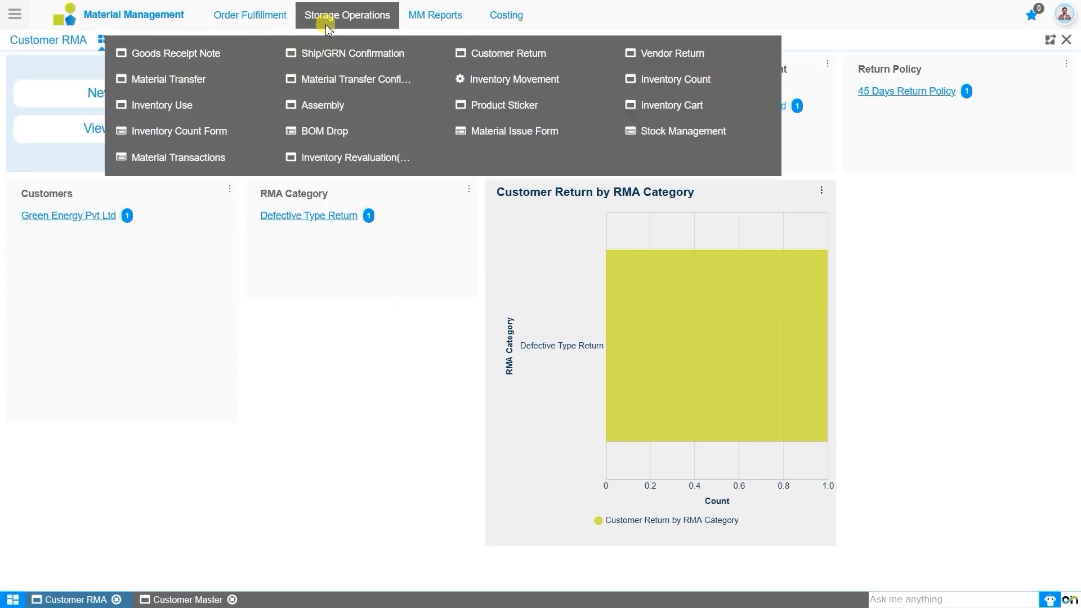
{"action": "left_click", "coordinate": [494, 63]}
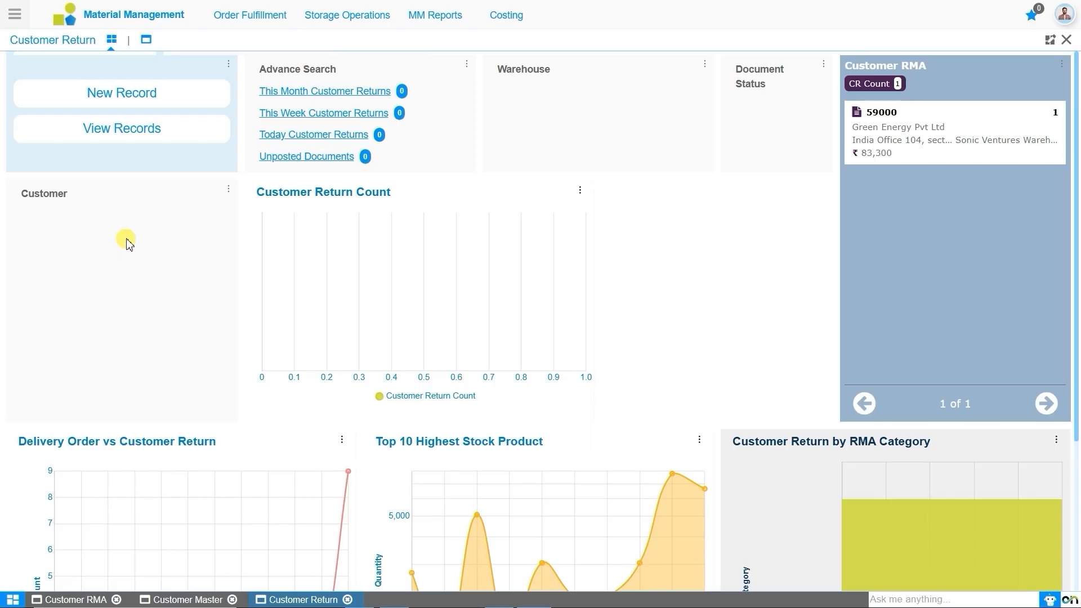
- Examine the Customer Return dashboard's charts on delivery orders versus returns, highest stock products, and returns by RMA category
{"action": "scroll", "coordinate": [129, 243], "scroll_direction": "down", "scroll_amount": 1}
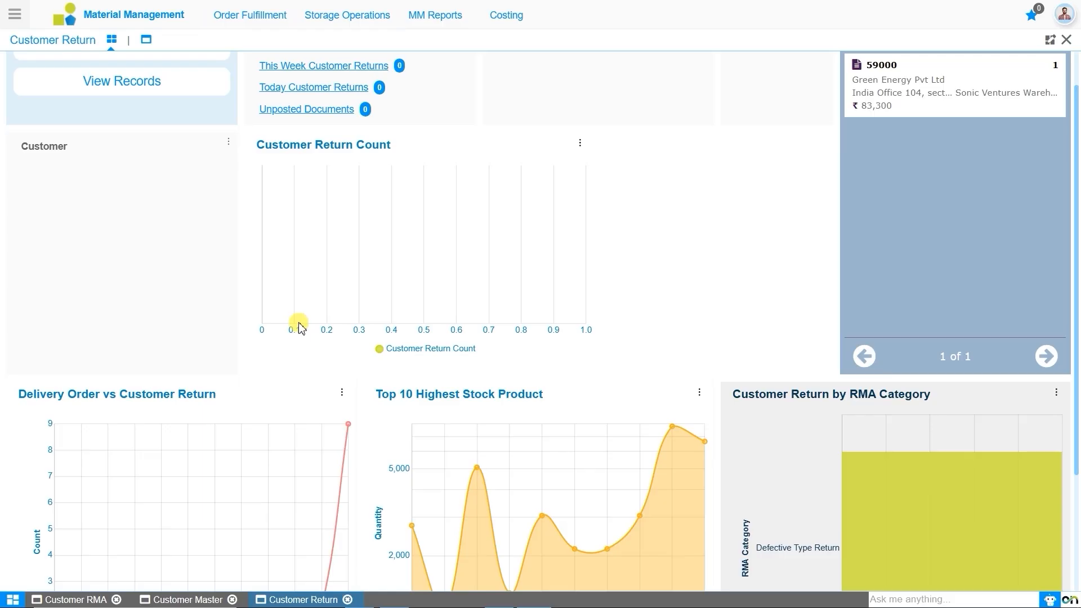
{"action": "scroll", "coordinate": [298, 326], "scroll_direction": "up", "scroll_amount": 1}
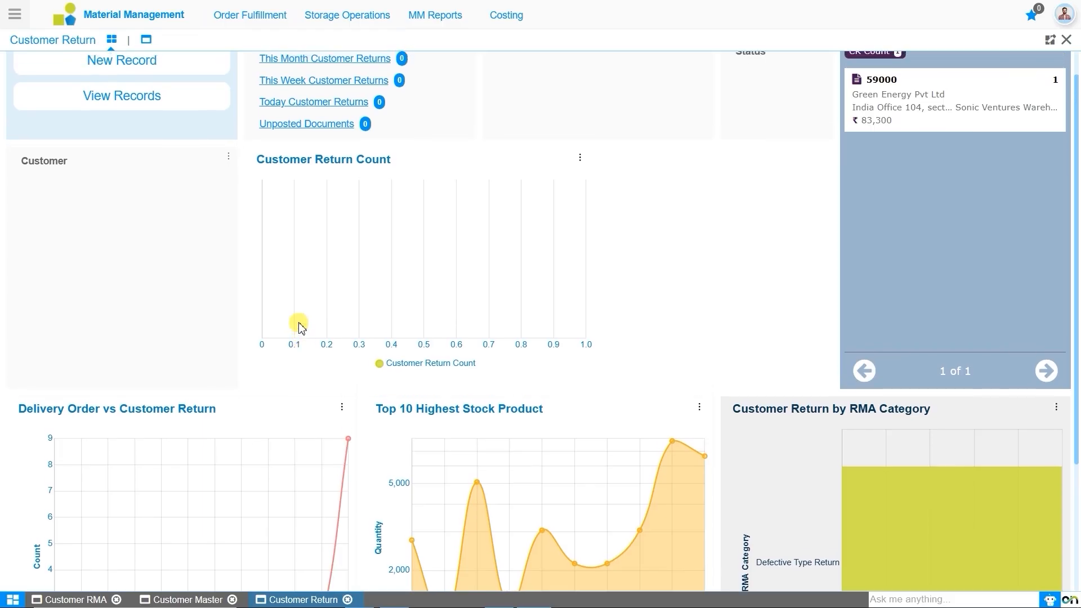
{"action": "scroll", "coordinate": [299, 327], "scroll_direction": "down", "scroll_amount": 3}
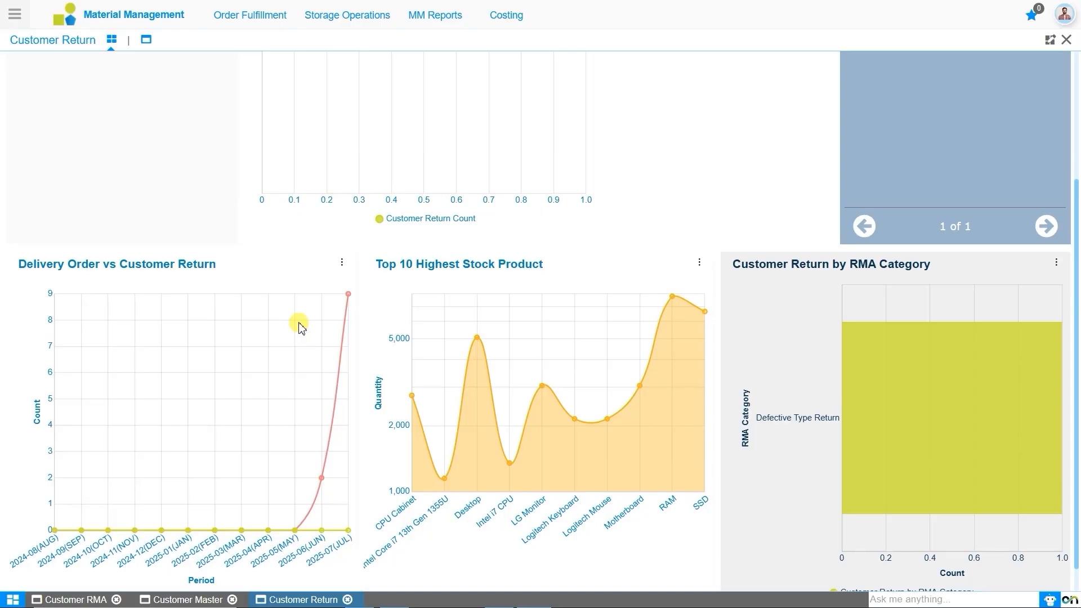
{"action": "scroll", "coordinate": [418, 483], "scroll_direction": "down", "scroll_amount": 1}
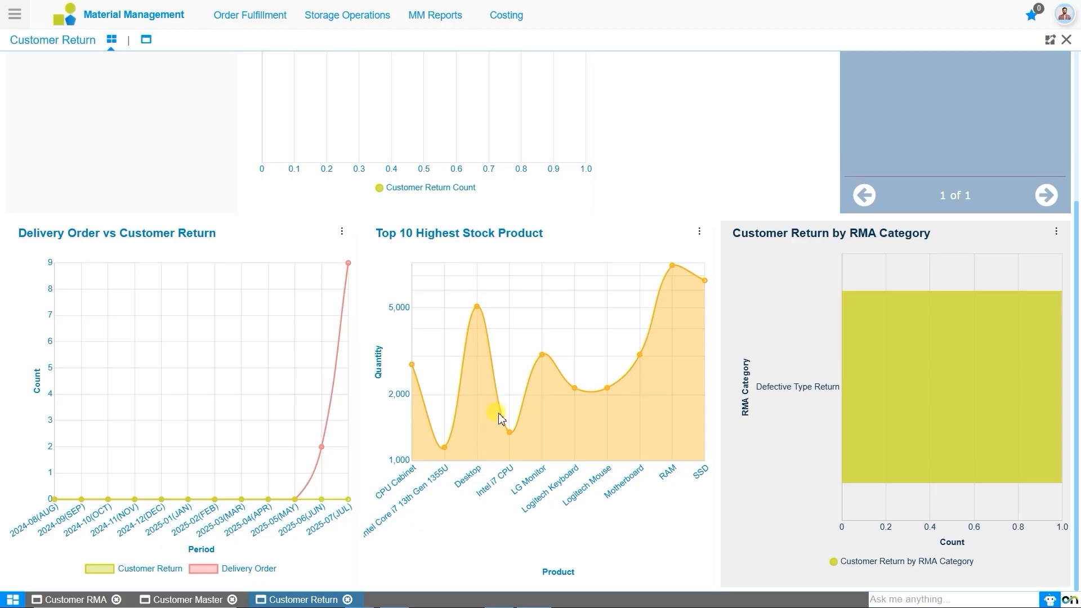
{"action": "scroll", "coordinate": [783, 366], "scroll_direction": "up", "scroll_amount": 2}
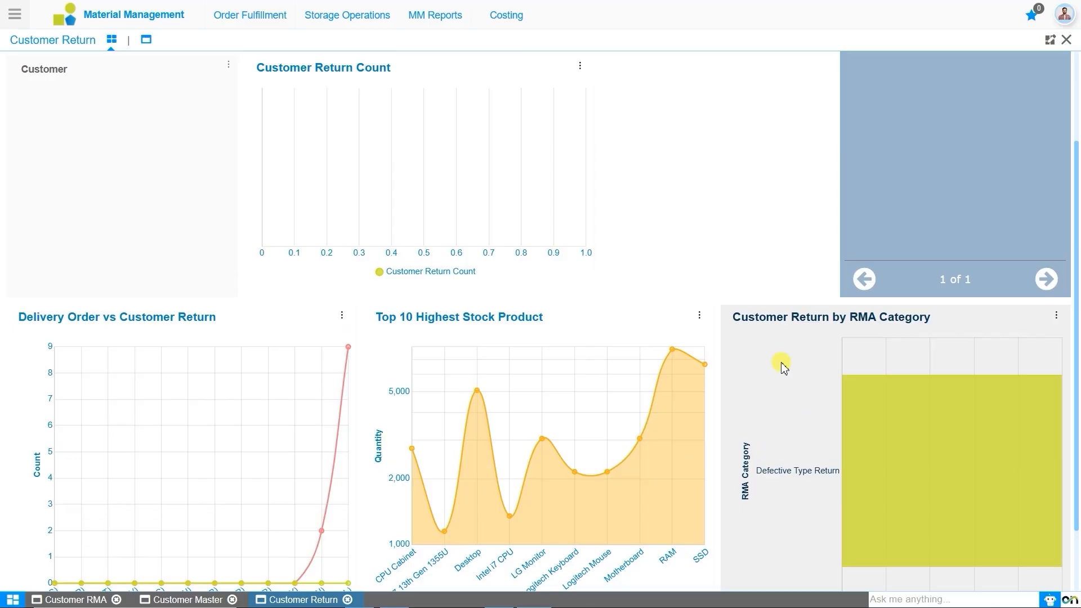
{"action": "scroll", "coordinate": [783, 366], "scroll_direction": "up", "scroll_amount": 3}
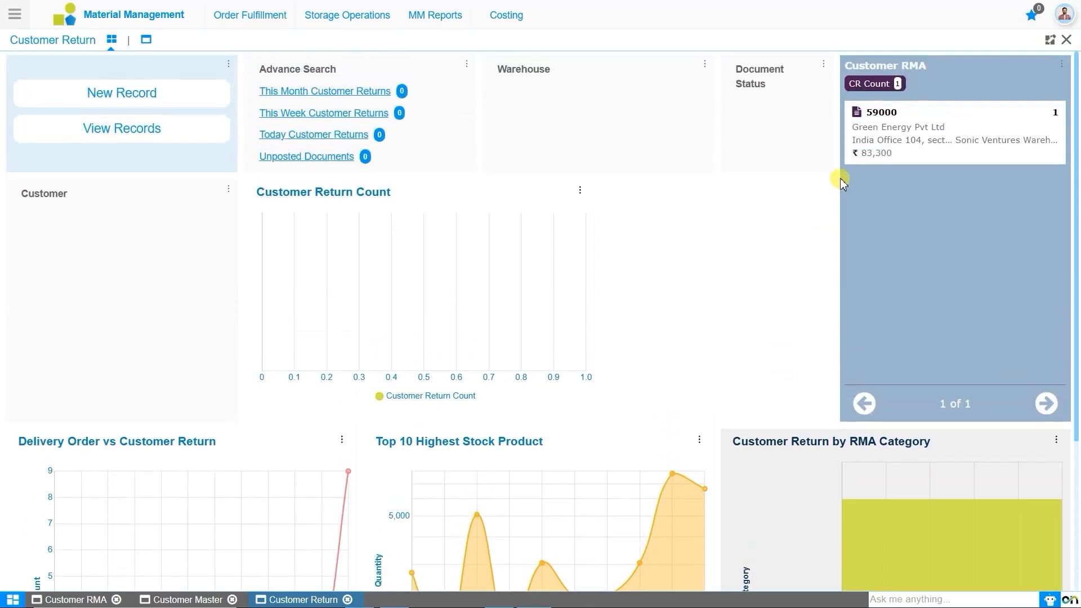
- Open the Green Energy Pvt Ltd RMA, select its Redmi Note 10 line to check the Generate Customer Return option, and go back
{"action": "left_click", "coordinate": [889, 121]}
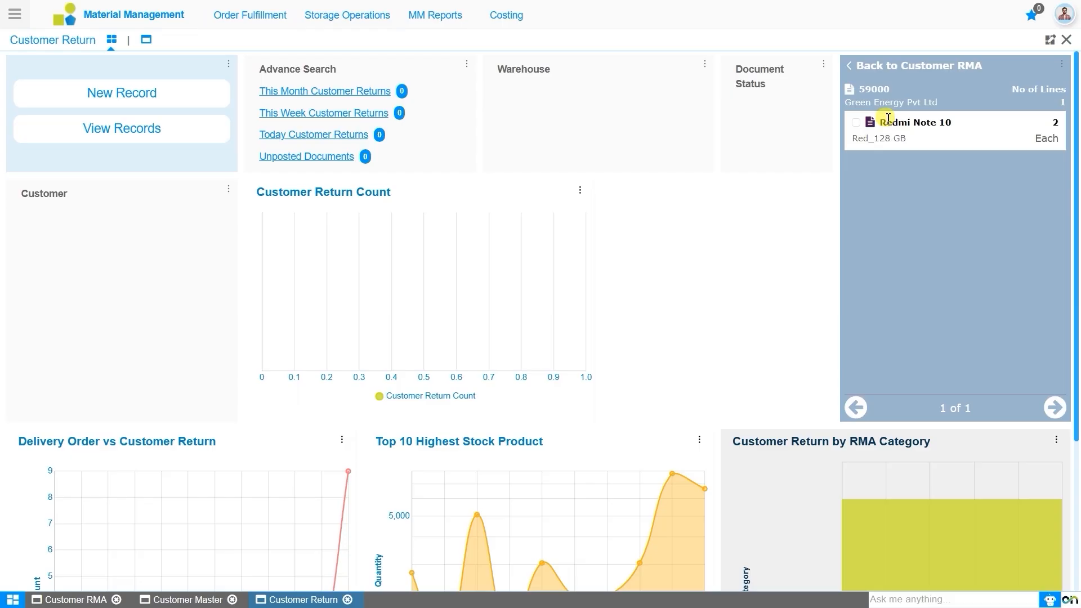
{"action": "left_click", "coordinate": [857, 123]}
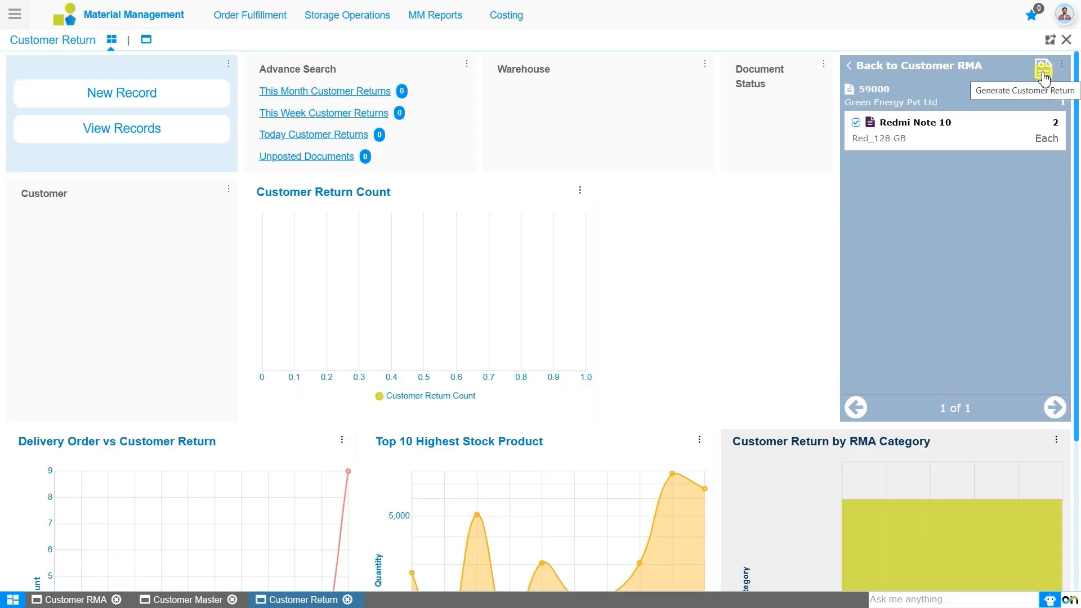
{"action": "left_click", "coordinate": [853, 67]}
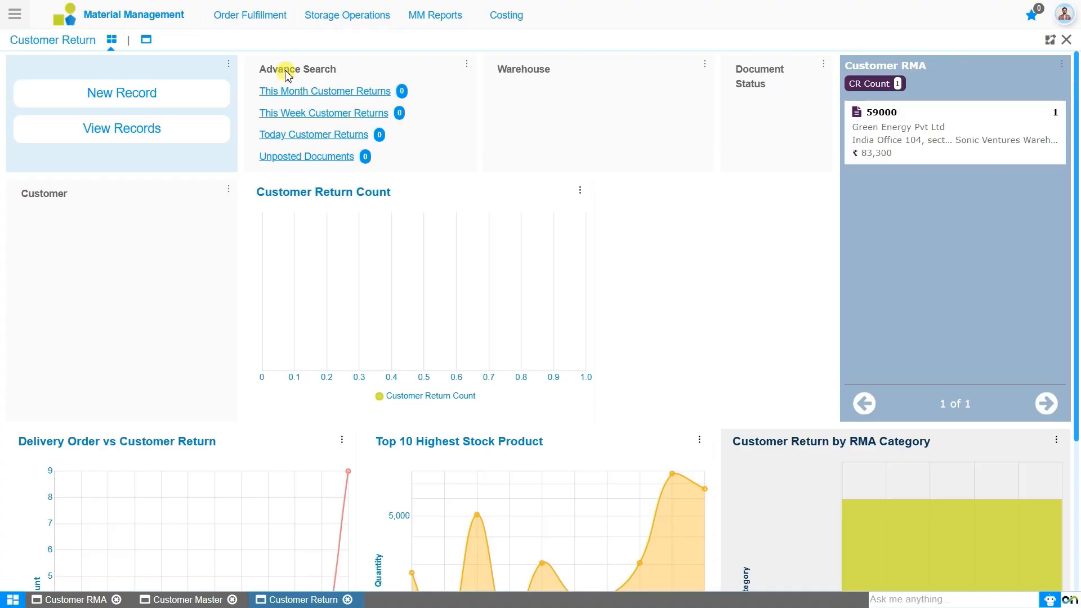
- Create a new Customer Return with document type MM Customer Return and link it to the Green Energy Pvt Ltd Customer RMA
{"action": "left_click", "coordinate": [181, 98]}
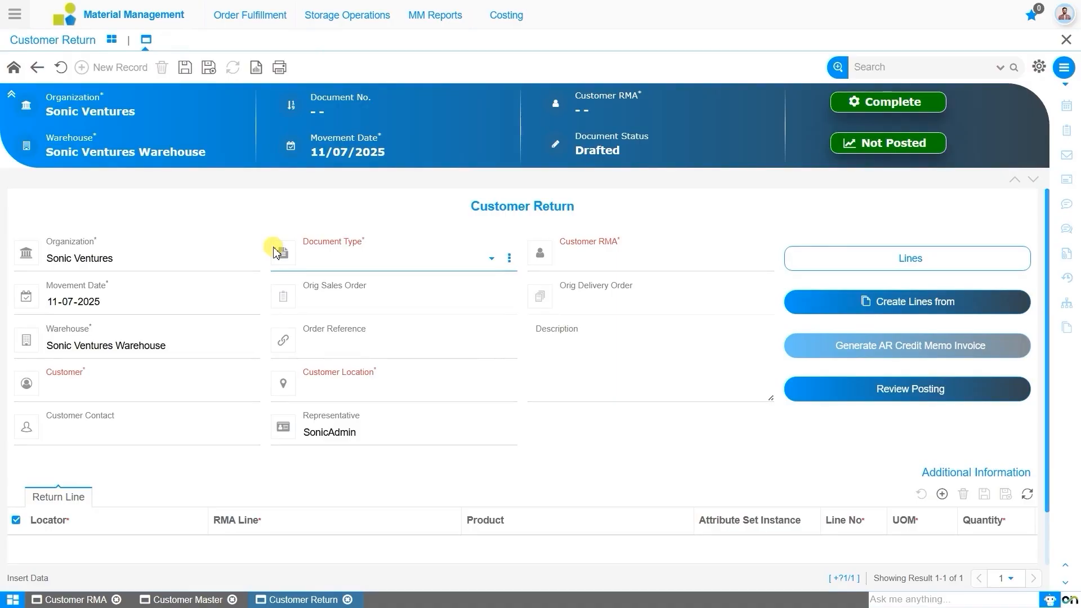
{"action": "left_click", "coordinate": [345, 265]}
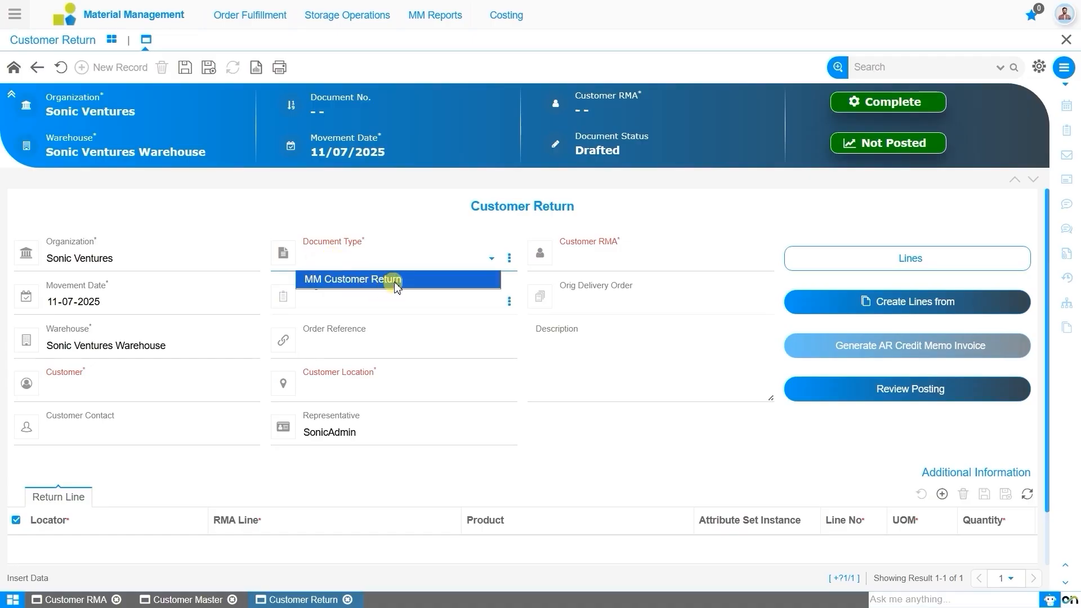
{"action": "left_click", "coordinate": [393, 282]}
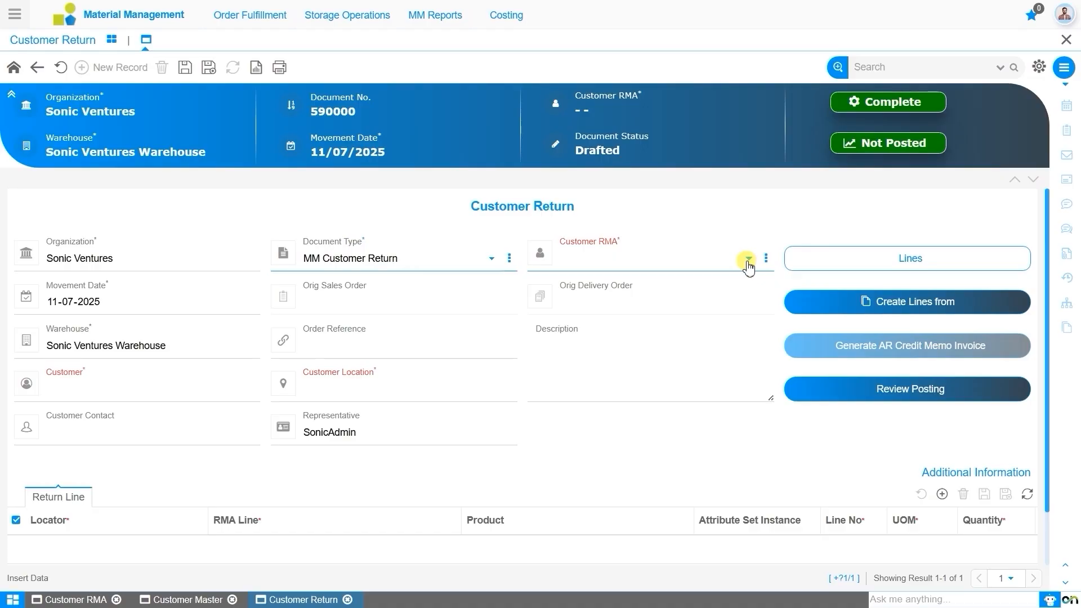
{"action": "left_click", "coordinate": [748, 260]}
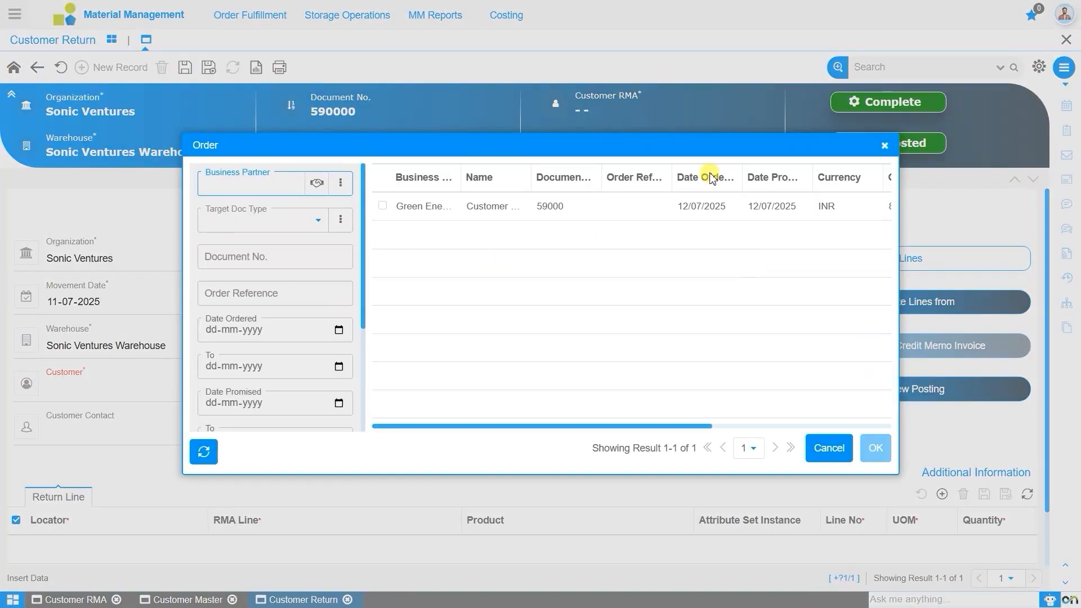
{"action": "left_click", "coordinate": [725, 212]}
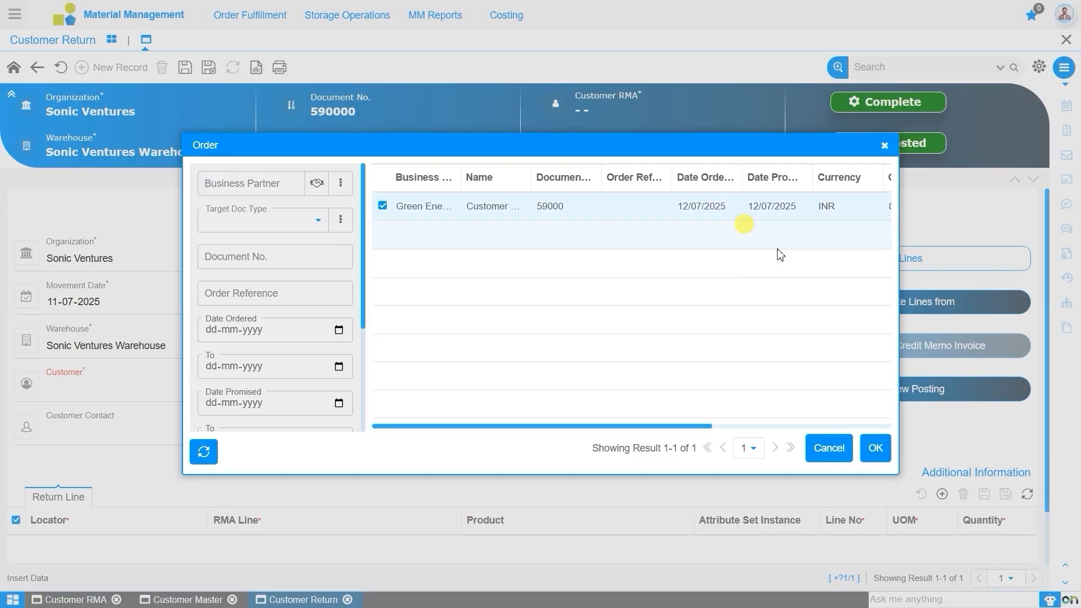
{"action": "left_click", "coordinate": [878, 446]}
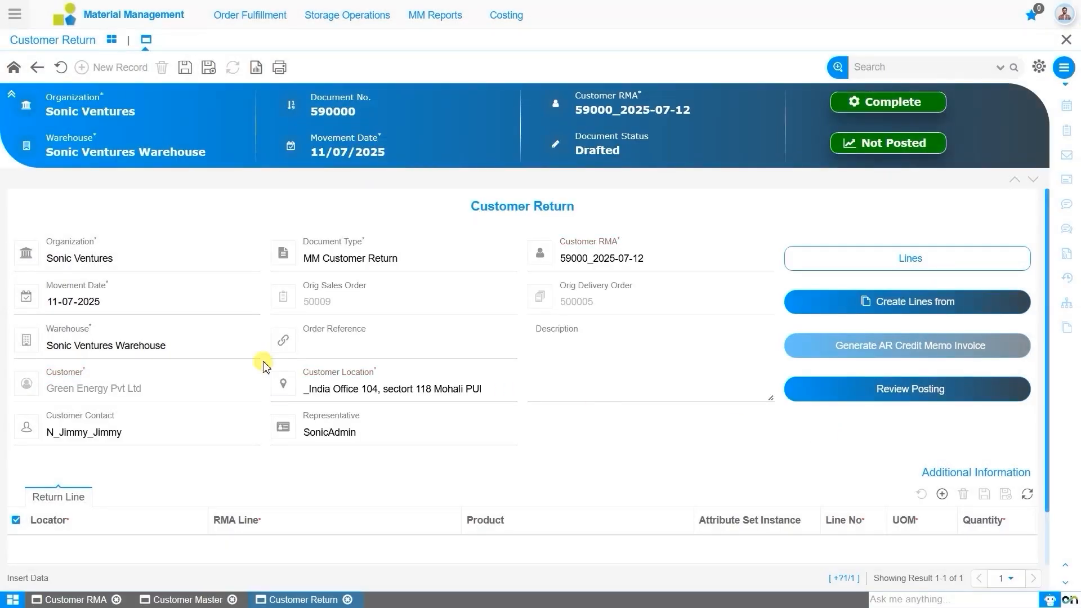
- Set the Customer Return's movement date to 13-07-2025 and save the record
{"action": "left_click", "coordinate": [79, 304]}
{"action": "left_click", "coordinate": [53, 302]}
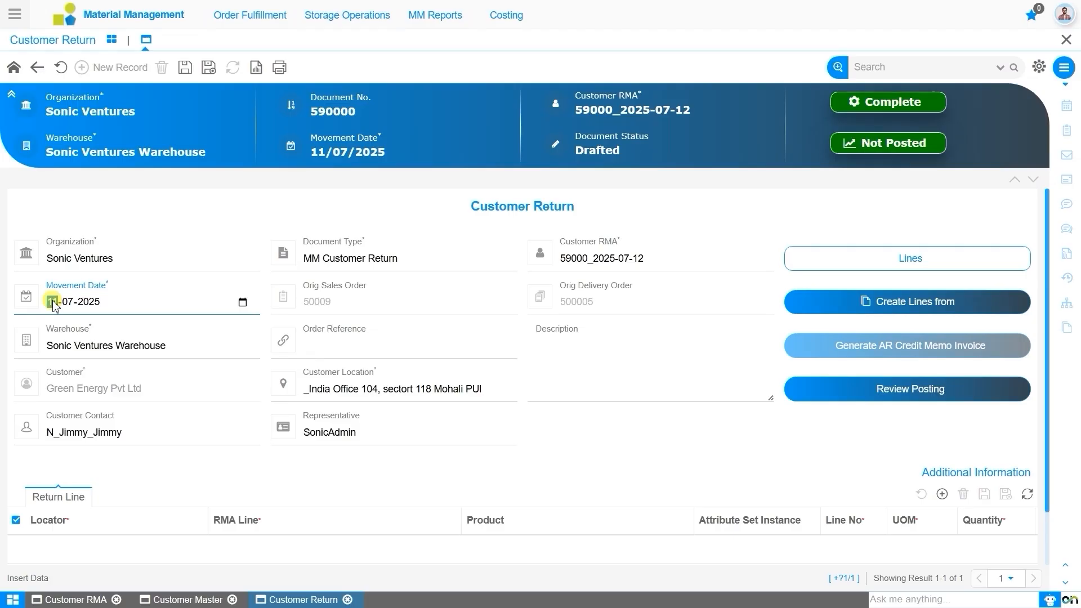
{"action": "type", "text": "12"}
{"action": "left_click", "coordinate": [186, 67]}
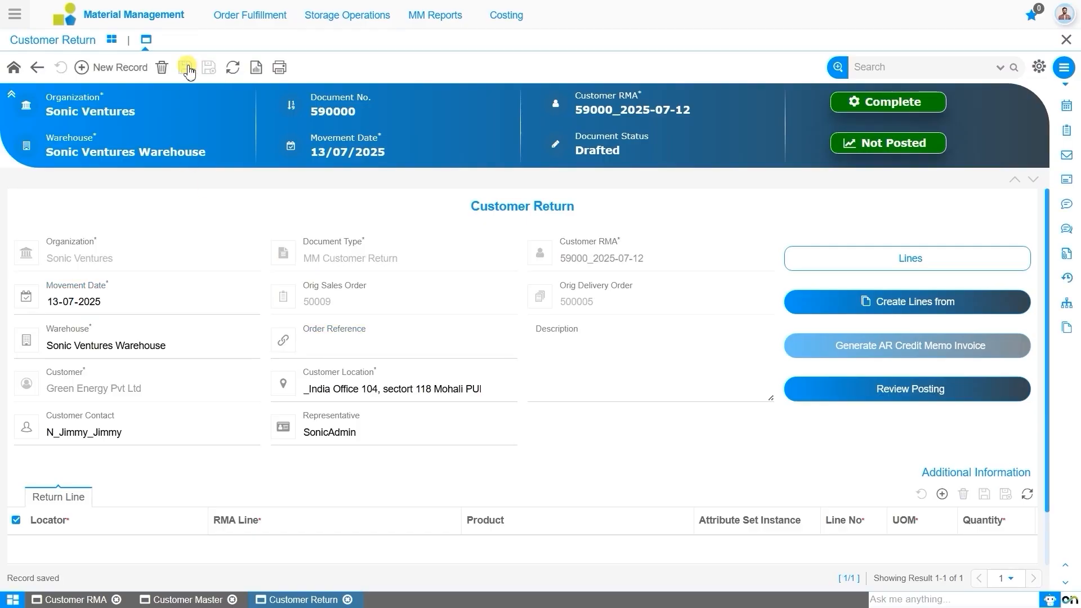
- Create the return line from the RMA's Redmi Note 10 line, using the Sonic Ventures Warehouse_SVW-1 locator
{"action": "left_click", "coordinate": [563, 369]}
{"action": "left_click", "coordinate": [849, 308]}
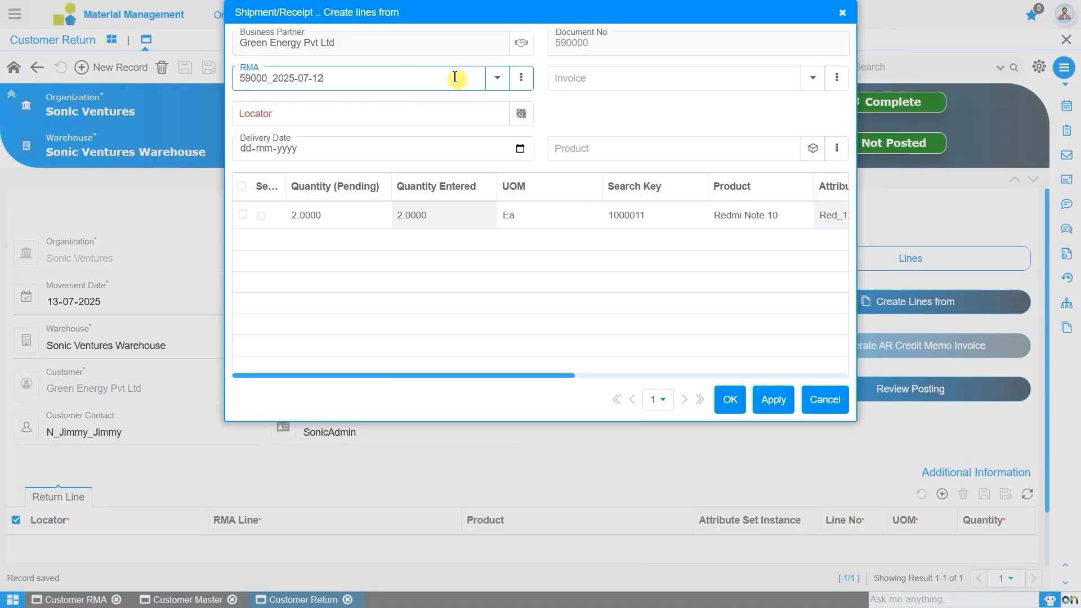
{"action": "left_click", "coordinate": [519, 115]}
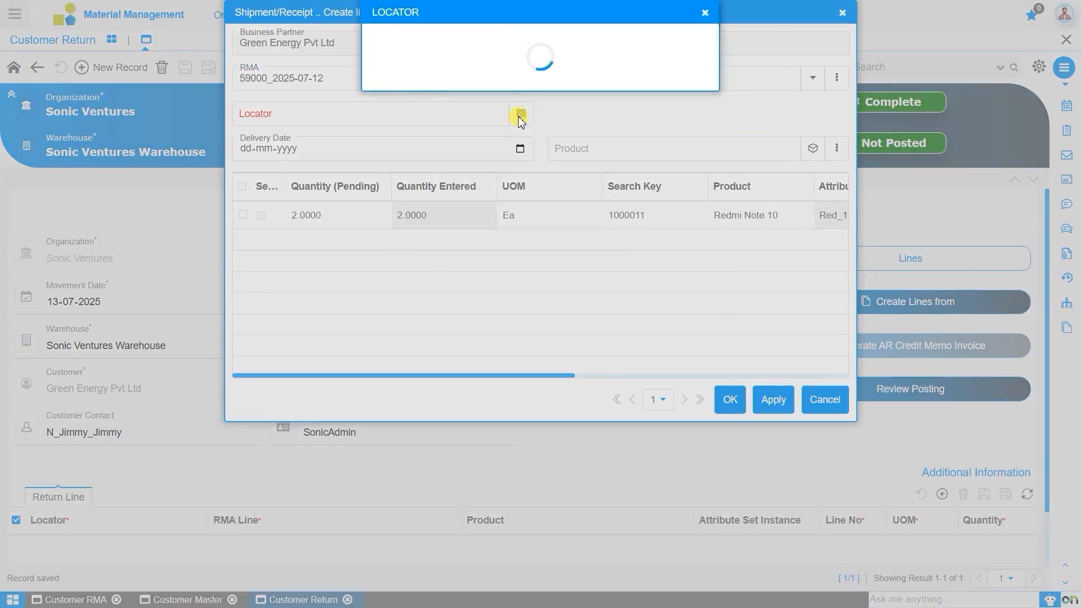
{"action": "left_click", "coordinate": [641, 281]}
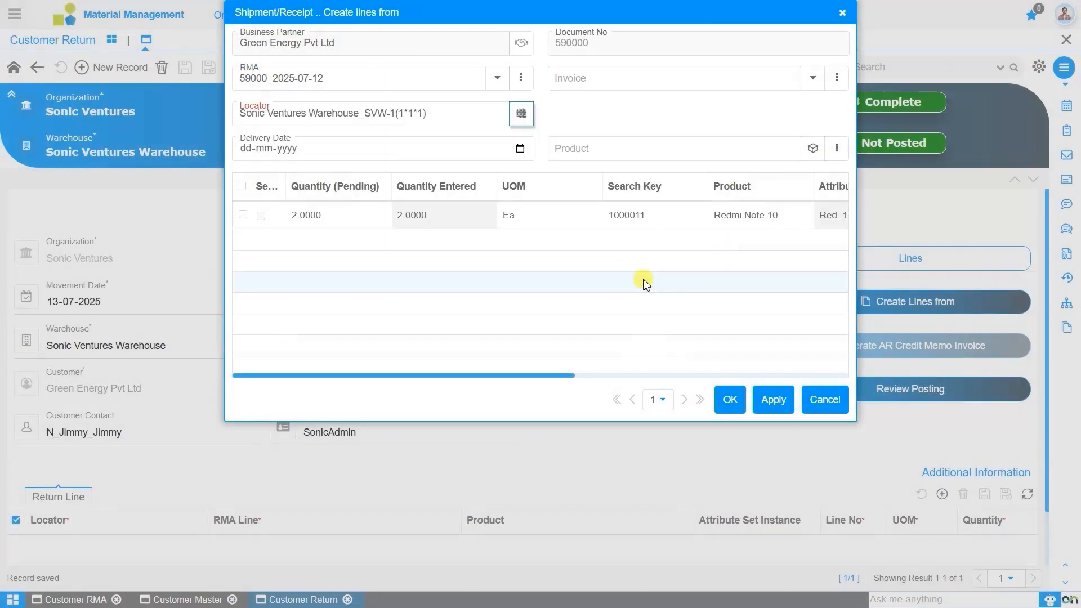
{"action": "left_click", "coordinate": [243, 217]}
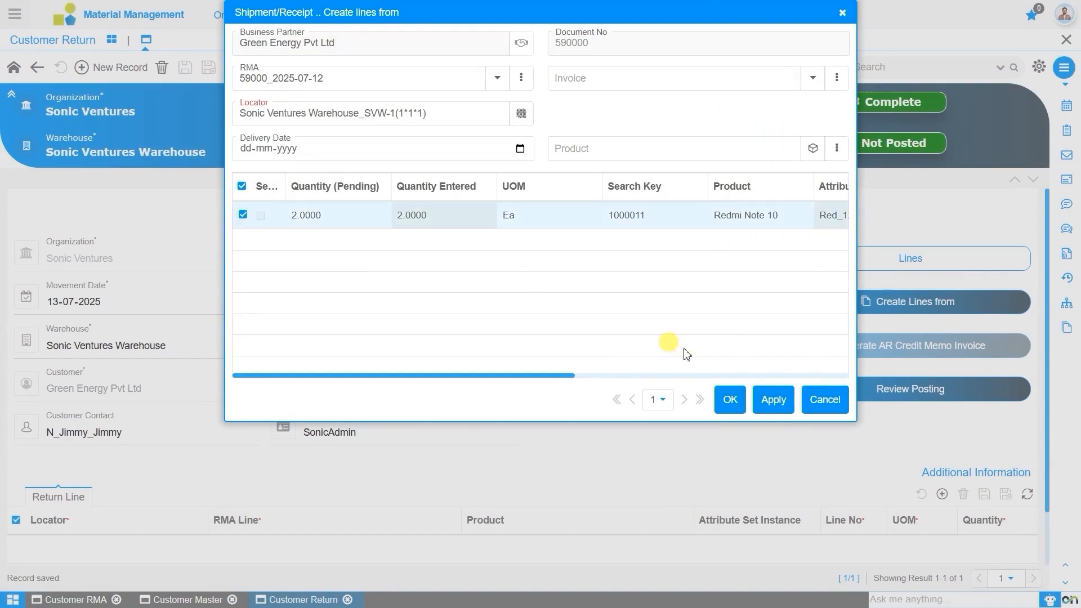
{"action": "left_click", "coordinate": [731, 403]}
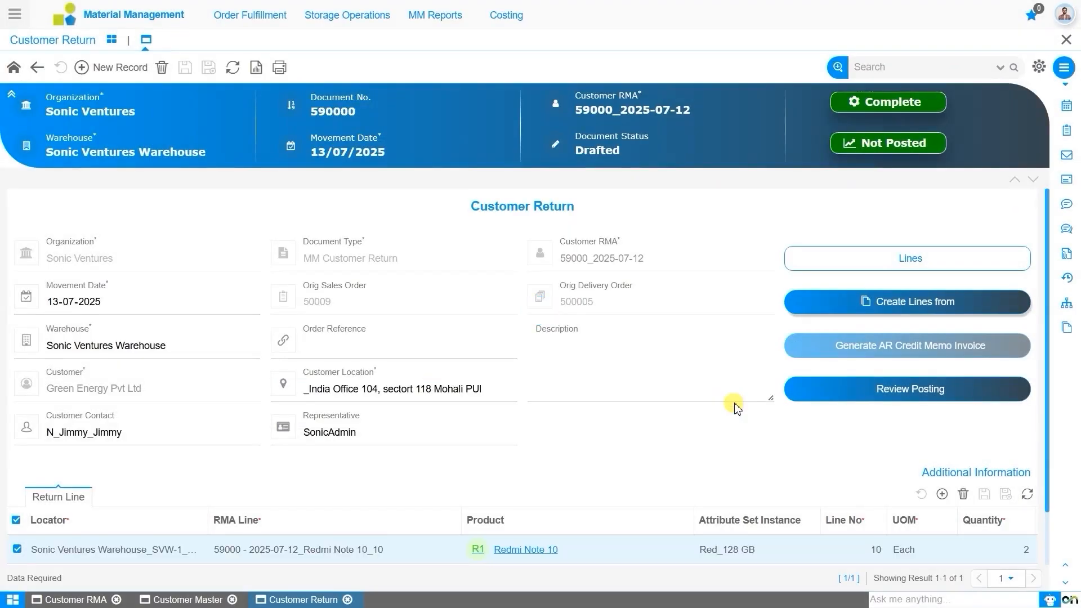
- Review the return line and complete the Customer Return with the Complete document action
{"action": "scroll", "coordinate": [737, 406], "scroll_direction": "down", "scroll_amount": 1}
{"action": "scroll", "coordinate": [736, 407], "scroll_direction": "up", "scroll_amount": 1}
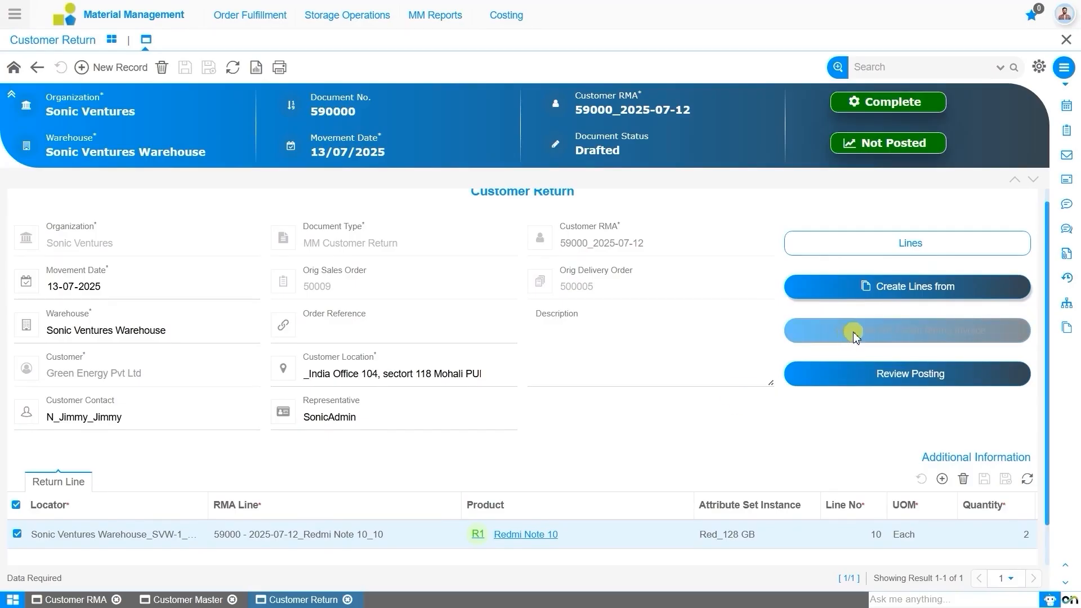
{"action": "scroll", "coordinate": [750, 324], "scroll_direction": "up", "scroll_amount": 1}
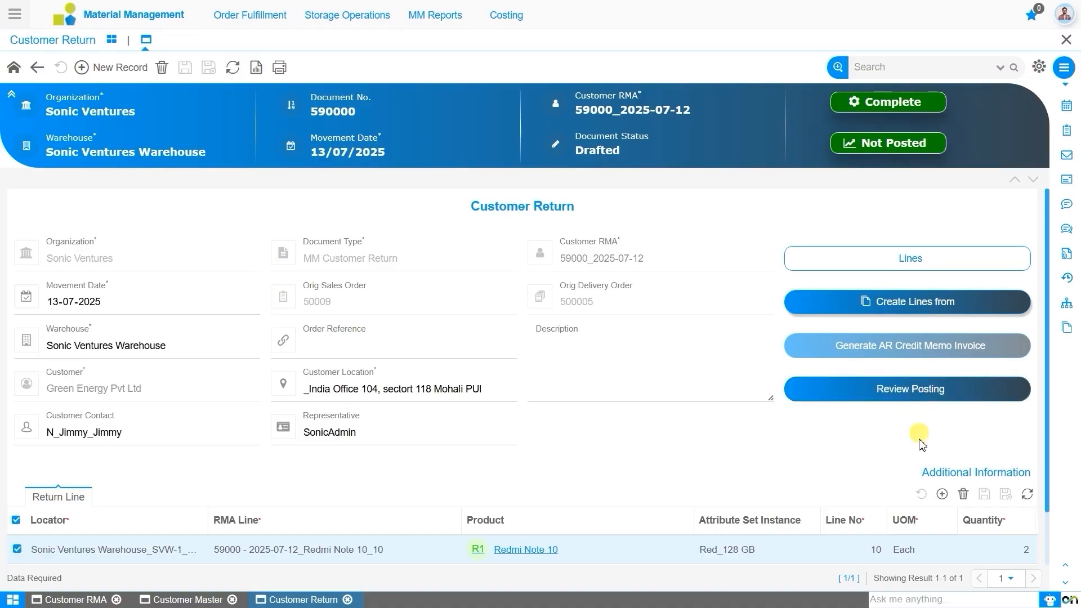
{"action": "left_click", "coordinate": [904, 114]}
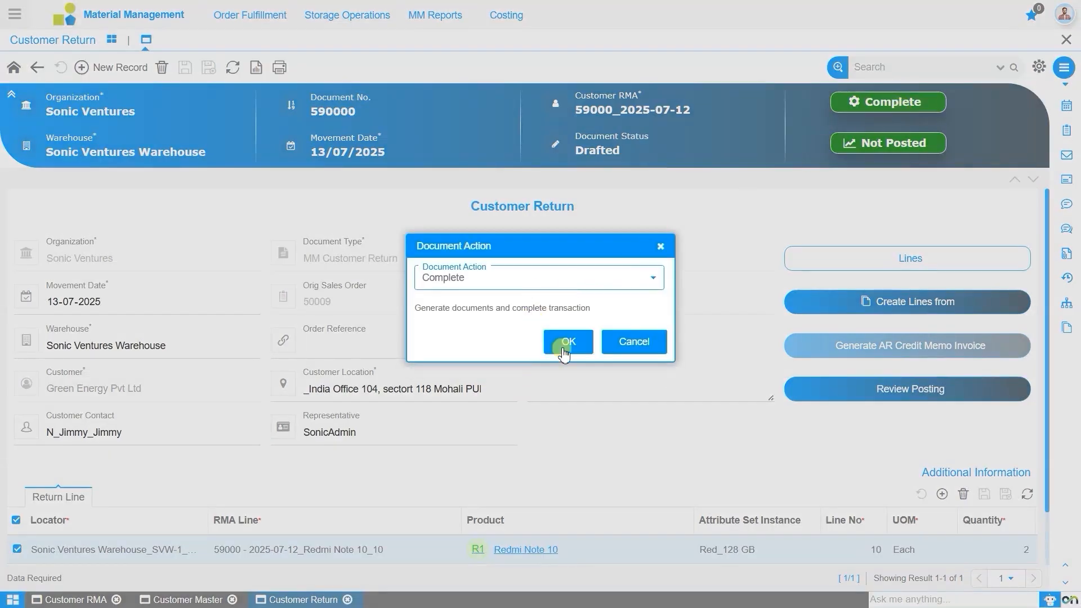
{"action": "left_click", "coordinate": [568, 342]}
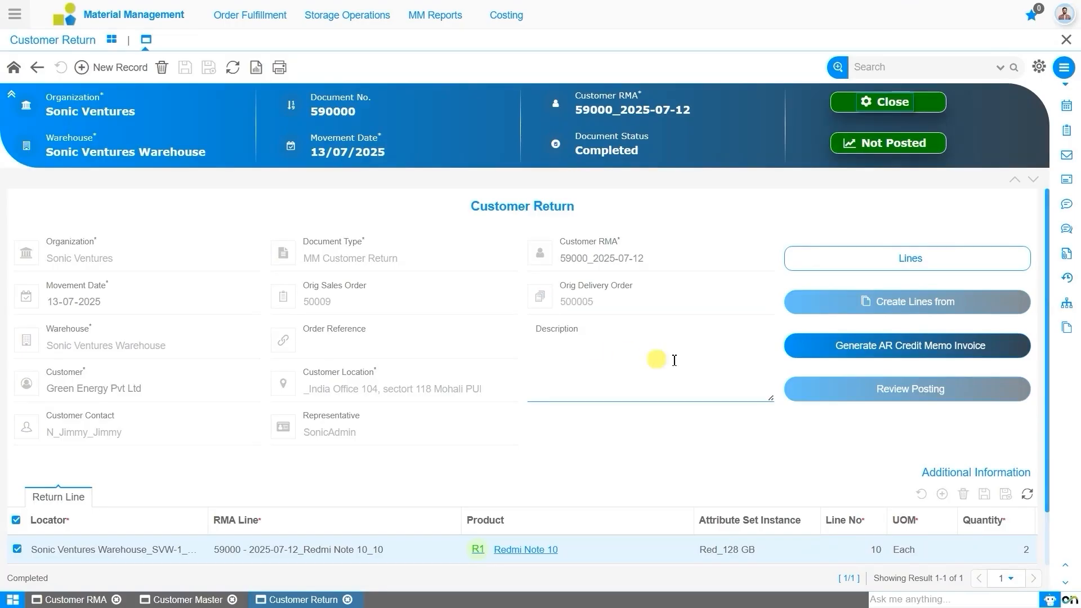
- Start generating an AR credit memo invoice with document type AR Credit Memo, and close the parameters without generating it
{"action": "left_click", "coordinate": [899, 349]}
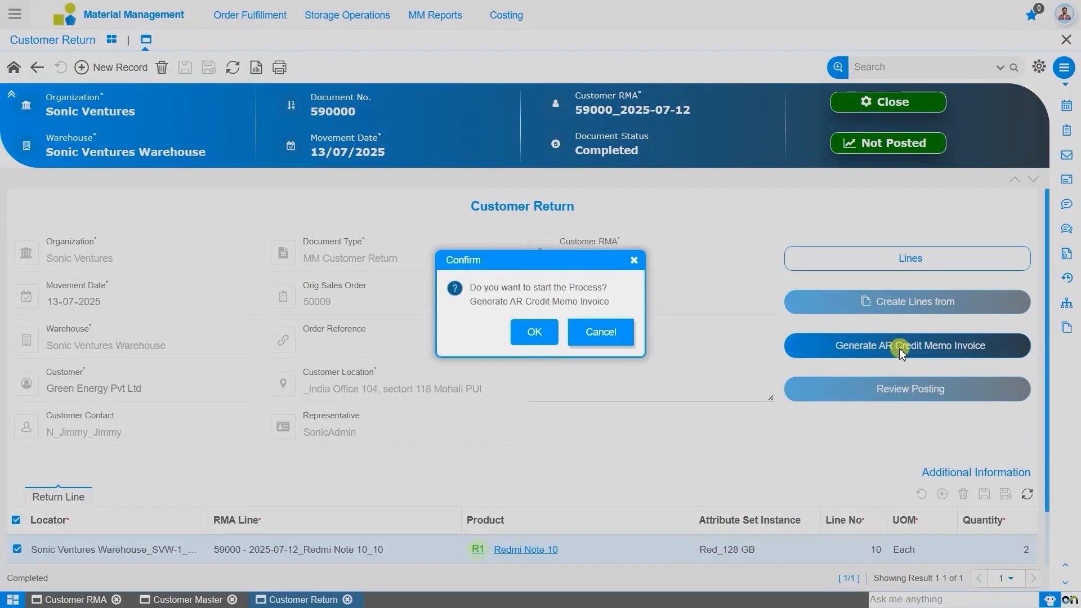
{"action": "left_click", "coordinate": [533, 335]}
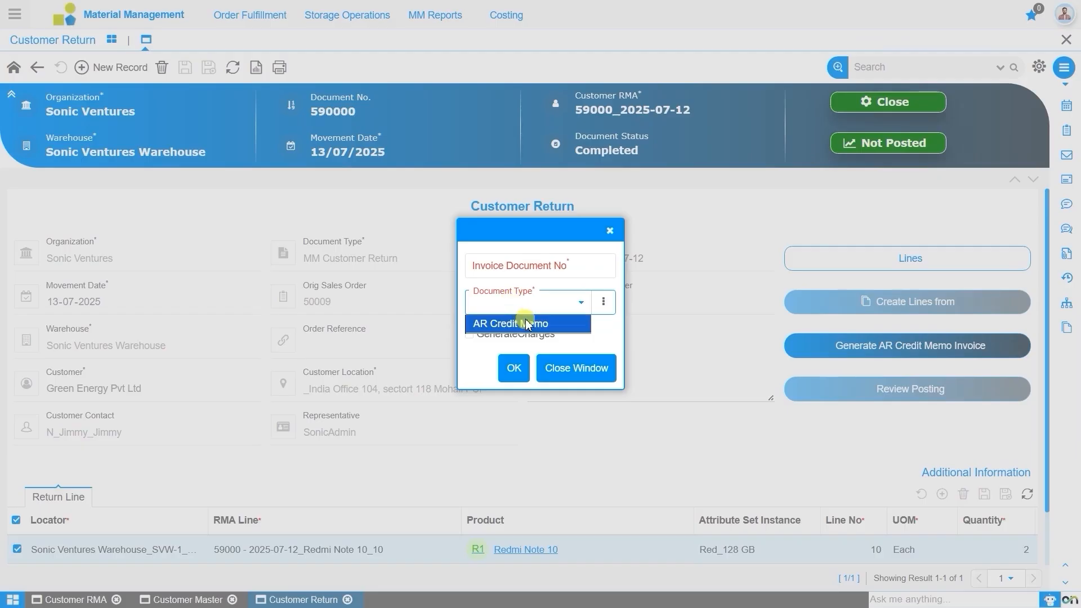
{"action": "left_click", "coordinate": [528, 323]}
{"action": "left_click", "coordinate": [547, 272]}
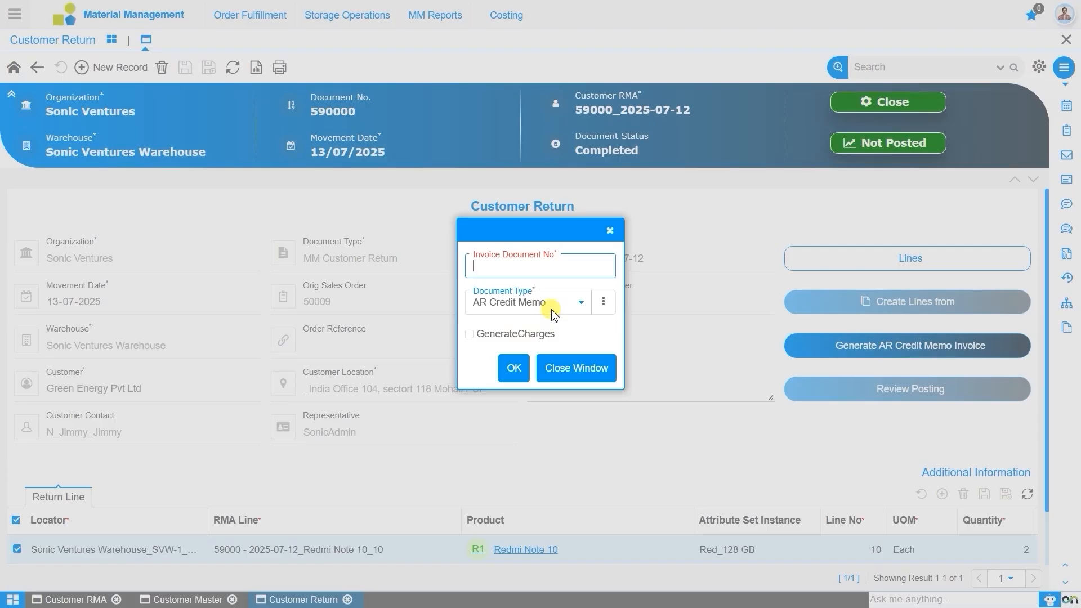
{"action": "left_click", "coordinate": [612, 240]}
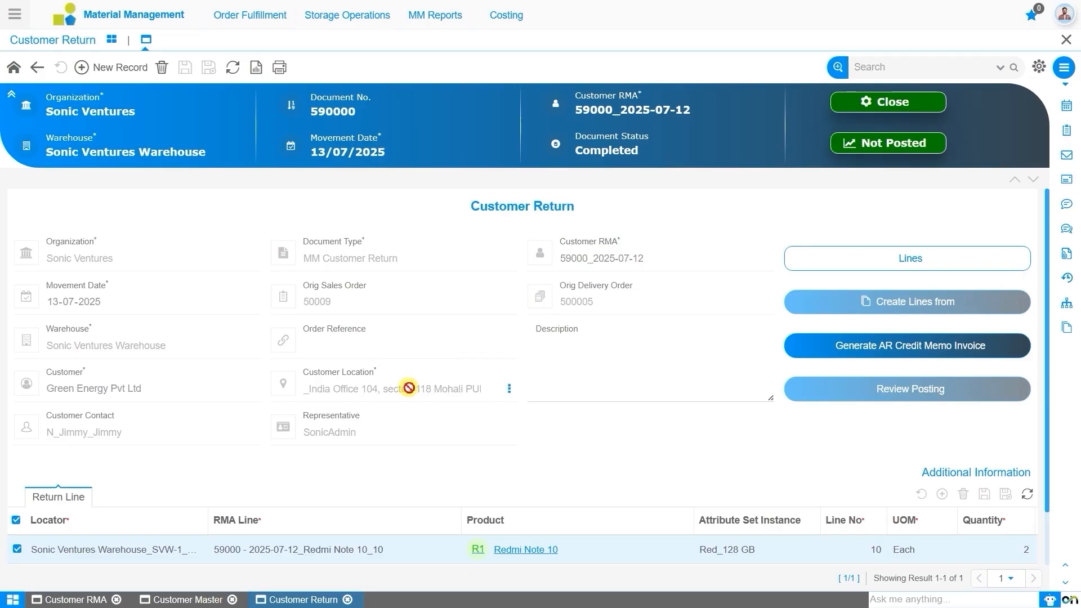
- Search the main application menu for "Ar in" and clear the search text
{"action": "left_click", "coordinate": [15, 17]}
{"action": "type", "text": "Ar "}
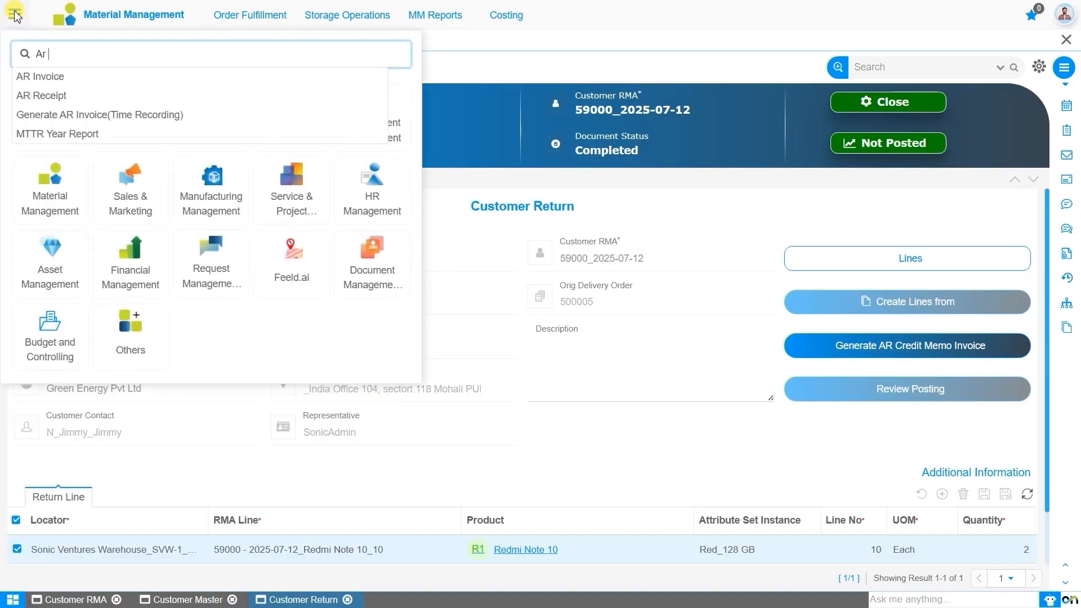
{"action": "type", "text": "in"}
{"action": "key", "text": "BackSpace"}
{"action": "key", "text": "BackSpace"}
{"action": "key", "text": "BackSpace"}
{"action": "key", "text": "BackSpace"}
{"action": "key", "text": "BackSpace"}
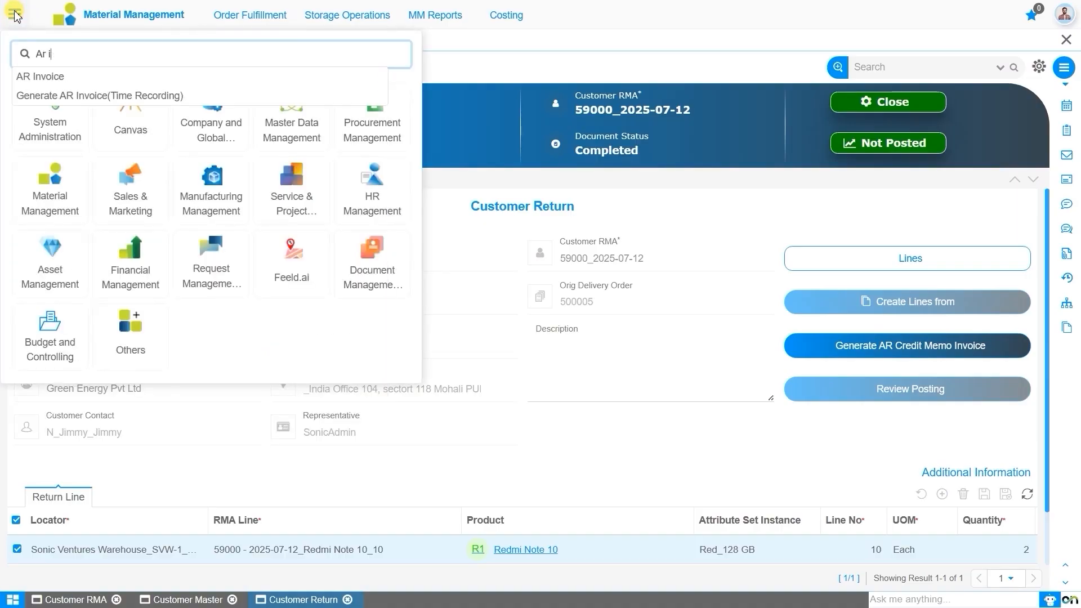
- Switch to the Financial Management module and open AR Invoice from its Accounts Receivables
{"action": "left_click", "coordinate": [125, 266]}
{"action": "mouse_move", "coordinate": [359, 30]}
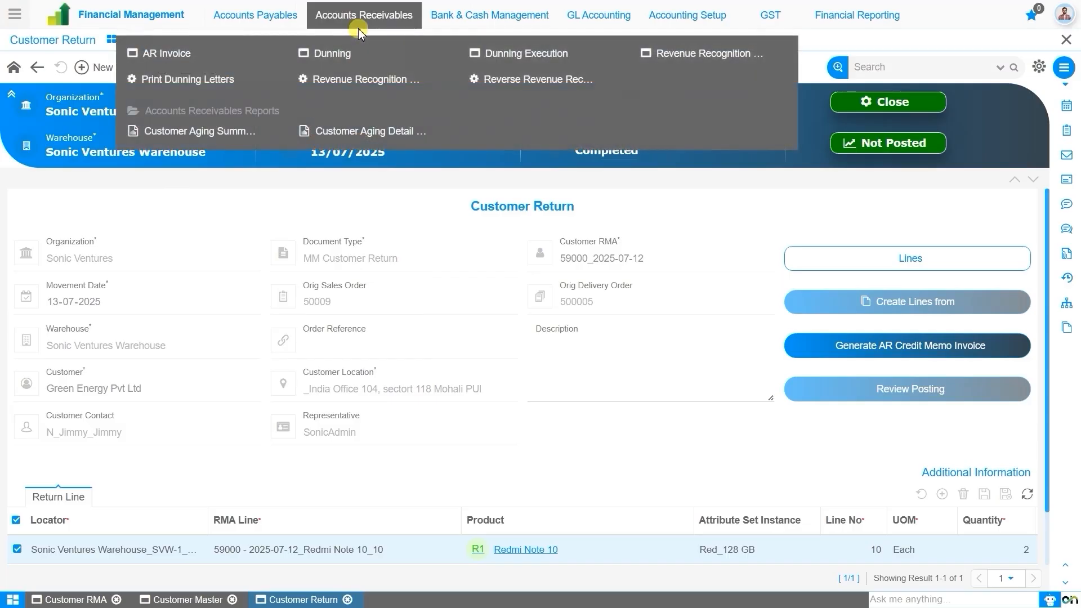
{"action": "left_click", "coordinate": [185, 56]}
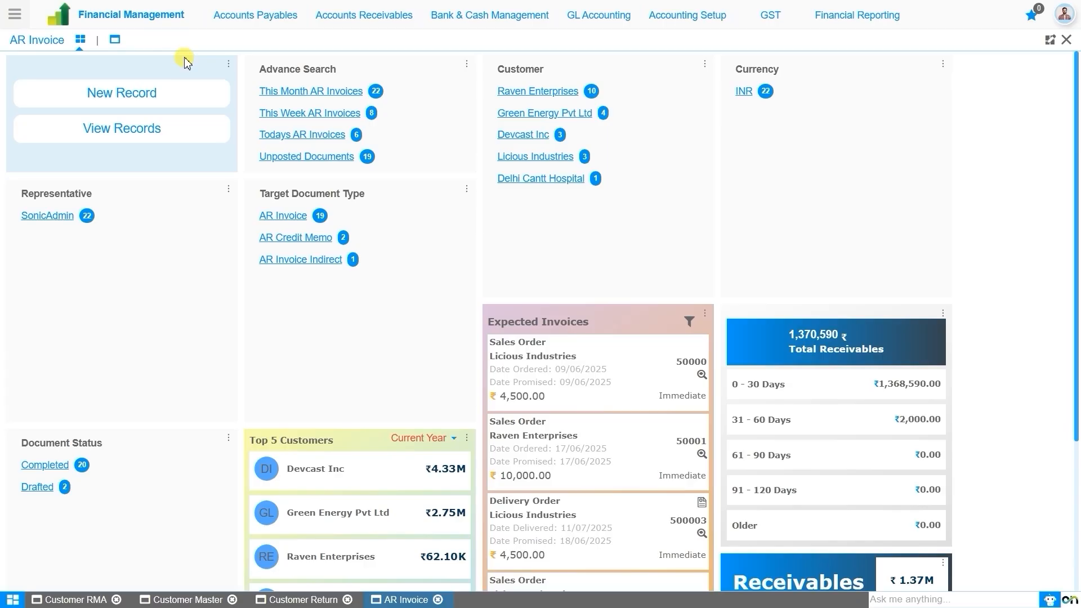
- Create a new AR Invoice record with target document type AR Credit Memo and invoiced date 13-07-2025
{"action": "left_click", "coordinate": [158, 99]}
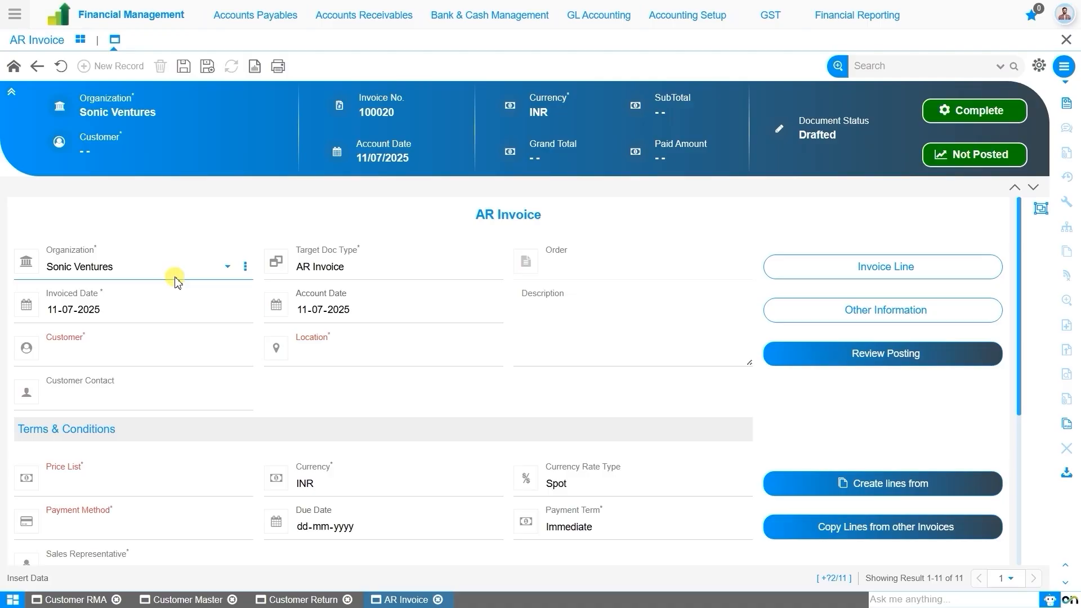
{"action": "left_click", "coordinate": [315, 280]}
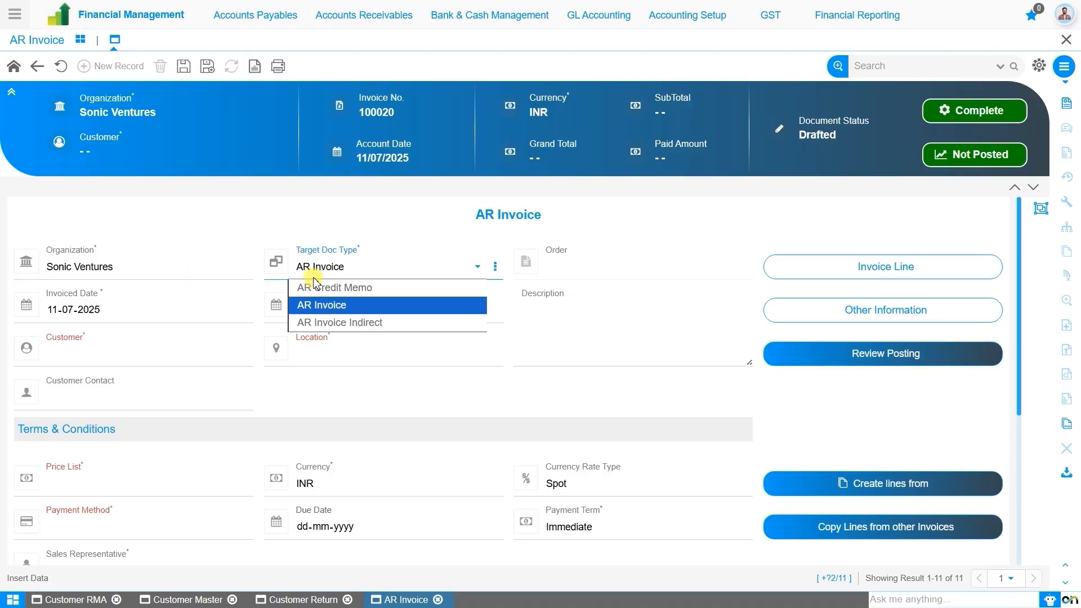
{"action": "left_click", "coordinate": [317, 287]}
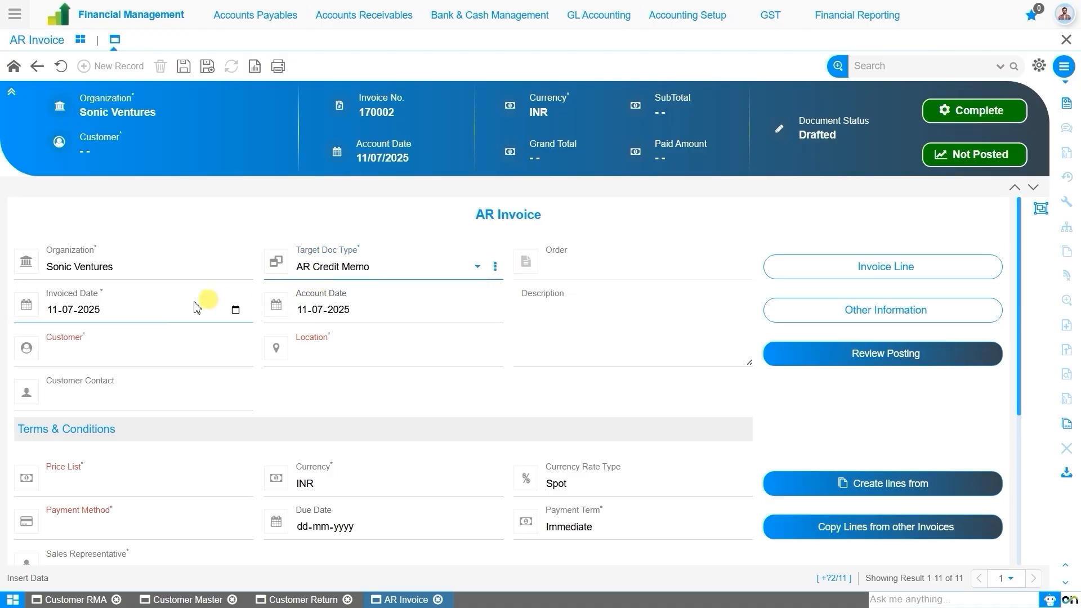
{"action": "left_click", "coordinate": [52, 311]}
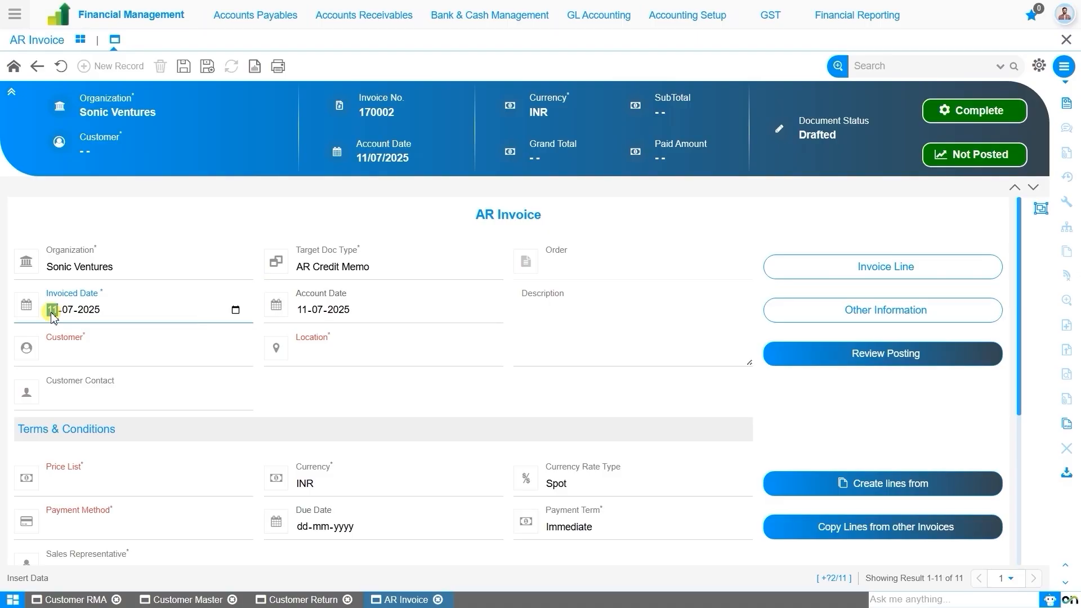
{"action": "type", "text": "13"}
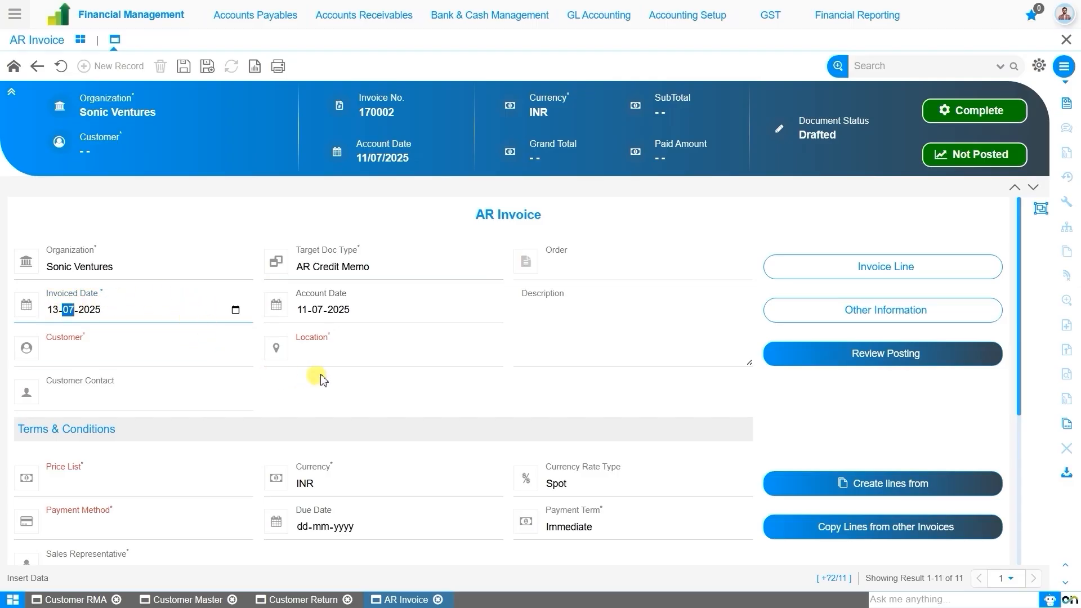
{"action": "left_click", "coordinate": [399, 311]}
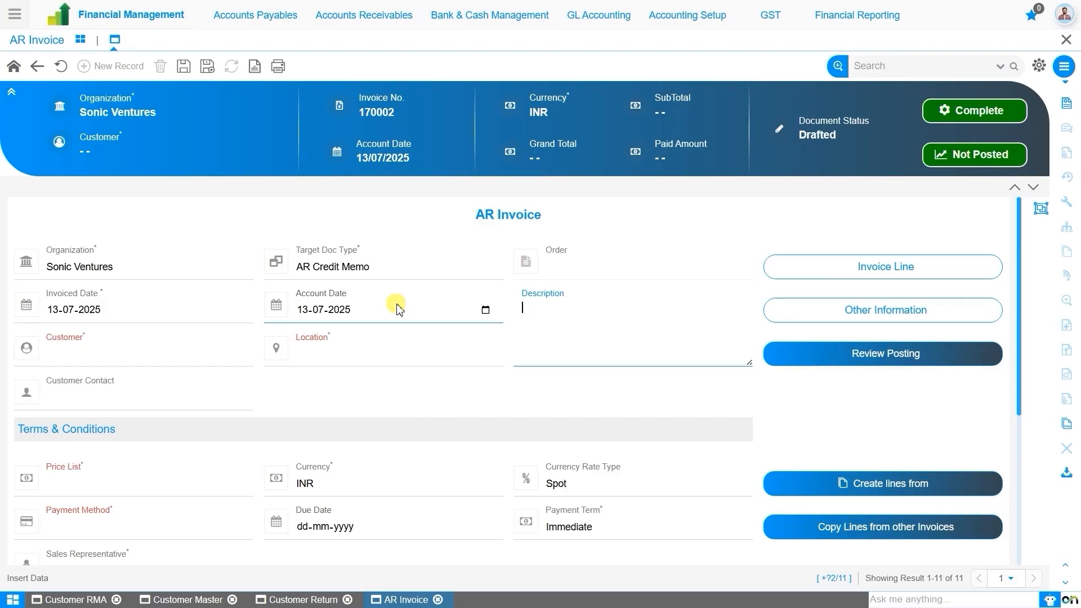
- Set the credit memo's customer to Green Energy Pvt Ltd and save the AR Invoice record
{"action": "left_click", "coordinate": [166, 344]}
{"action": "type", "text": "gree"}
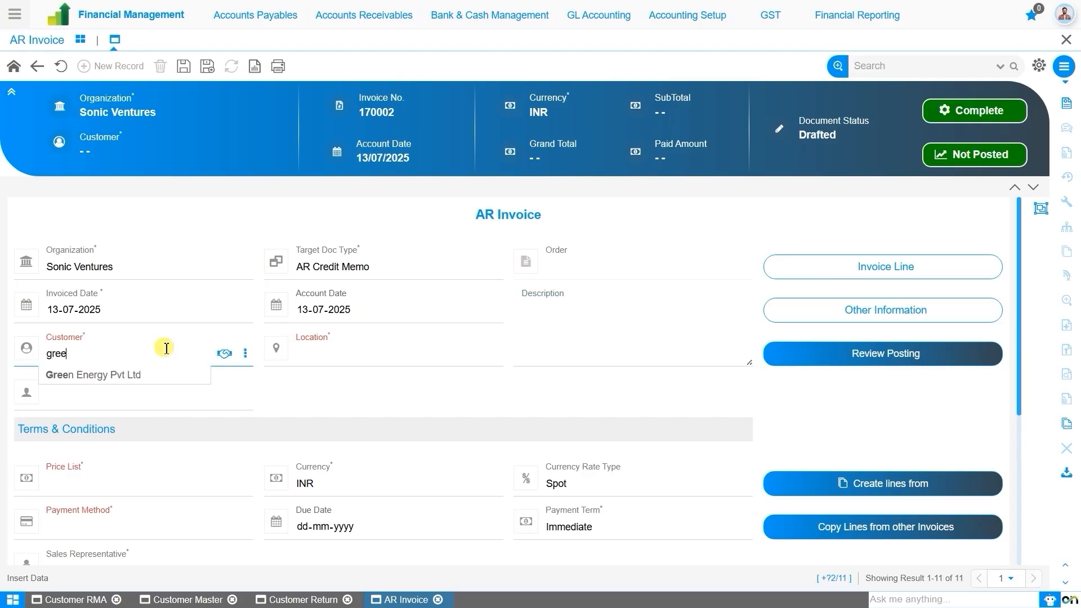
{"action": "key", "text": "Down"}
{"action": "key", "text": "Return"}
{"action": "scroll", "coordinate": [166, 347], "scroll_direction": "down", "scroll_amount": 3}
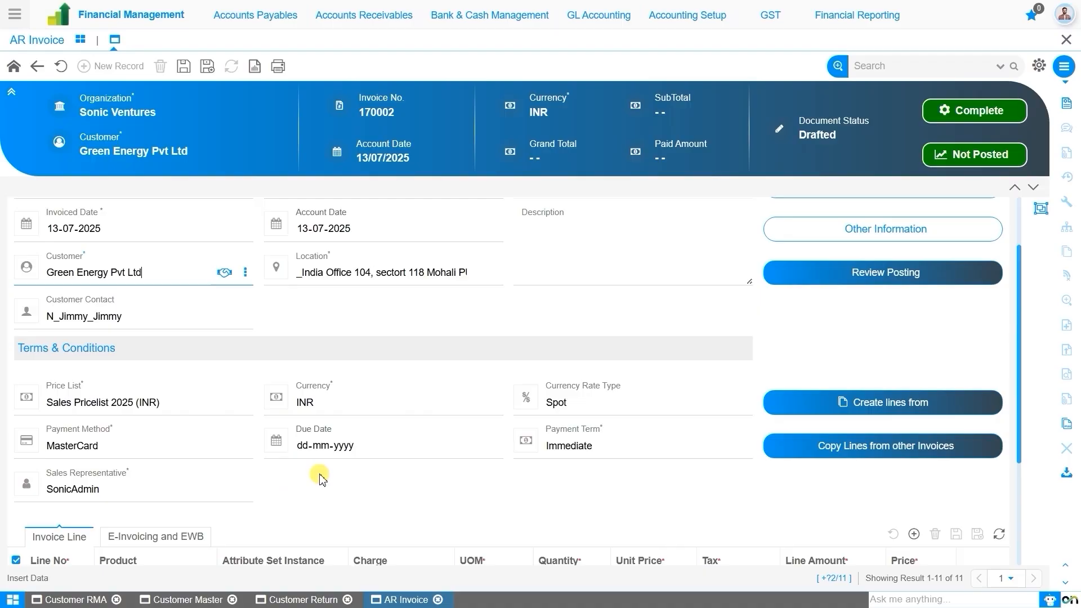
{"action": "scroll", "coordinate": [321, 478], "scroll_direction": "down", "scroll_amount": 1}
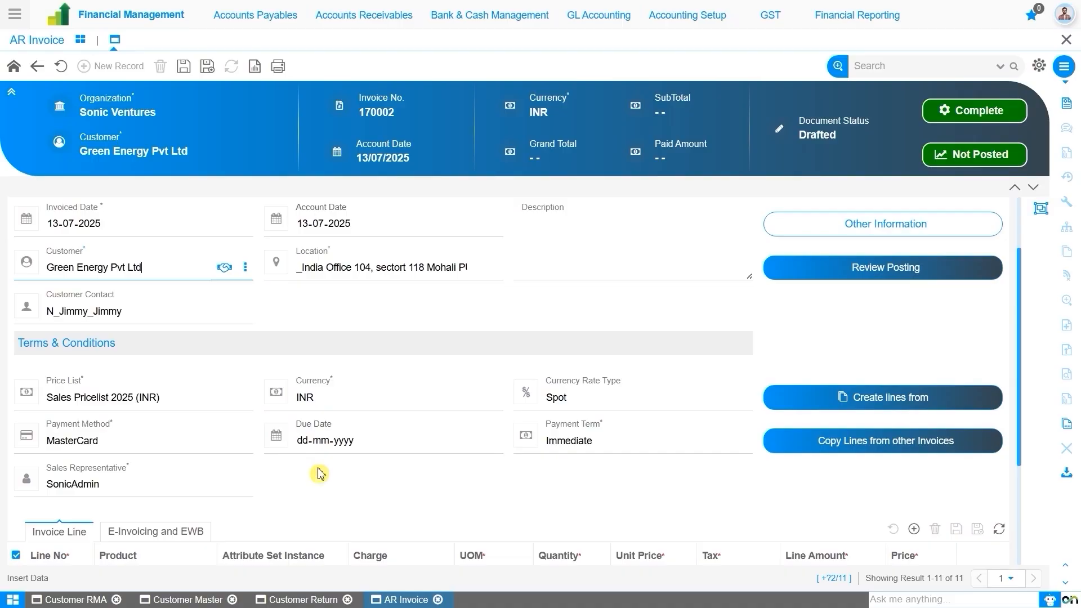
{"action": "left_click", "coordinate": [183, 66]}
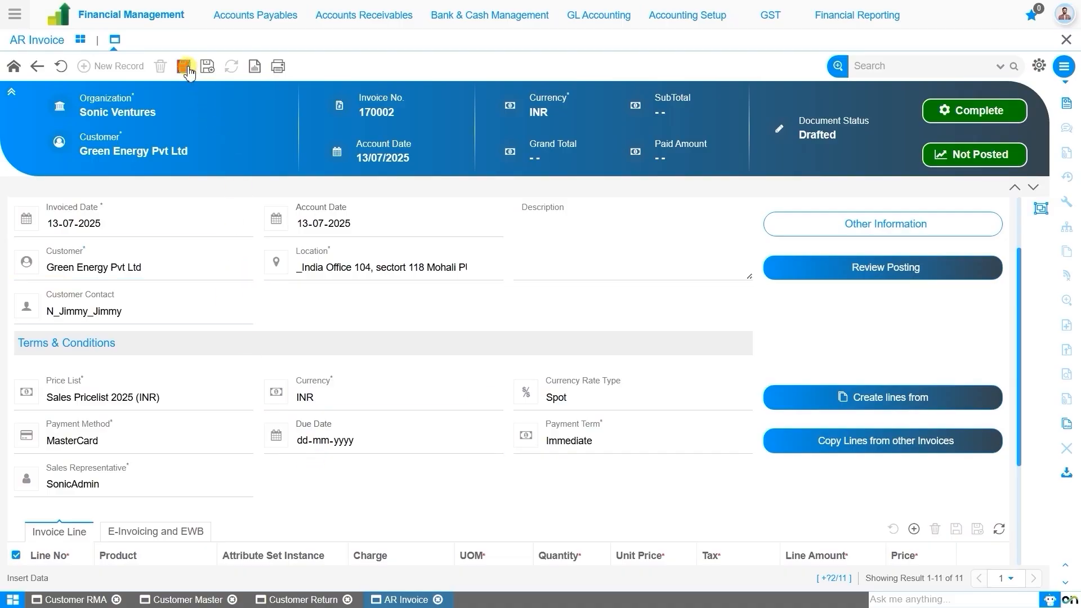
- Create the invoice line from the customer's shipment/receipt dated 13/07/2025, including the Redmi Note 10 item
{"action": "left_click", "coordinate": [858, 399]}
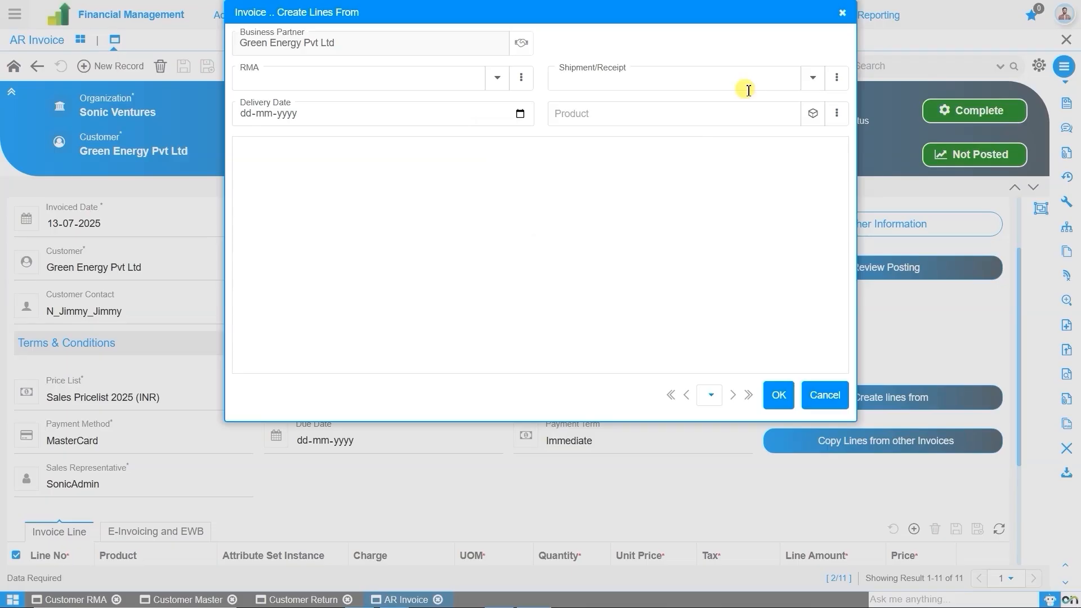
{"action": "left_click", "coordinate": [814, 79]}
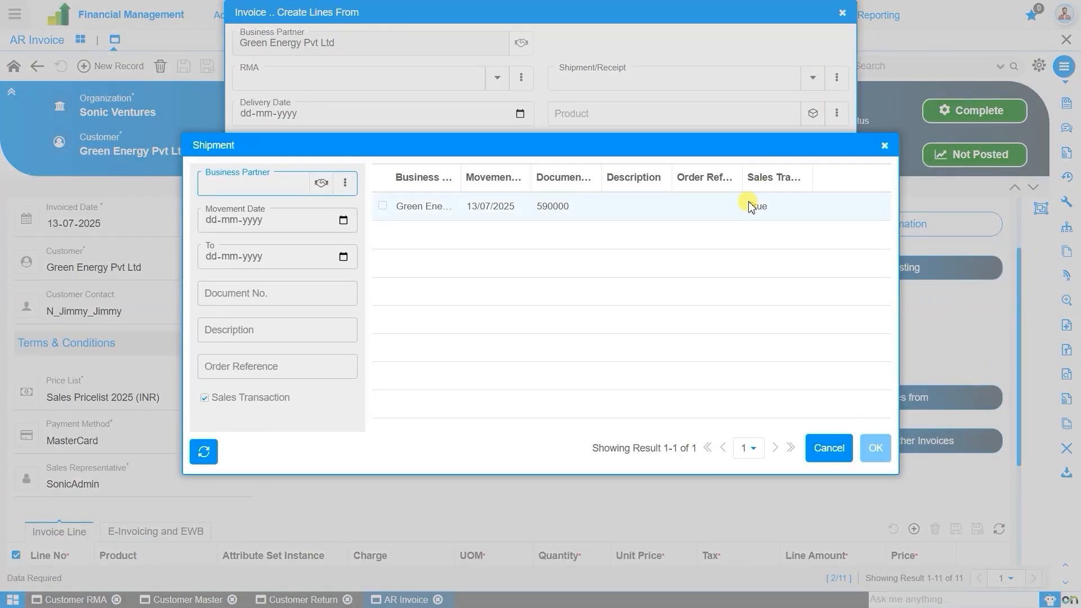
{"action": "left_click", "coordinate": [752, 206]}
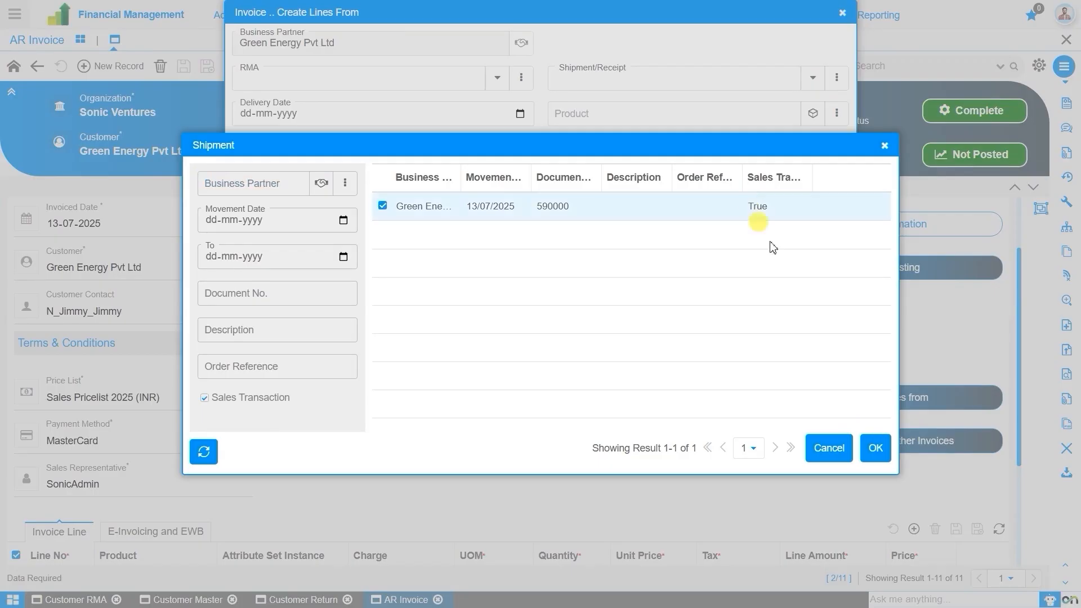
{"action": "left_click", "coordinate": [873, 449]}
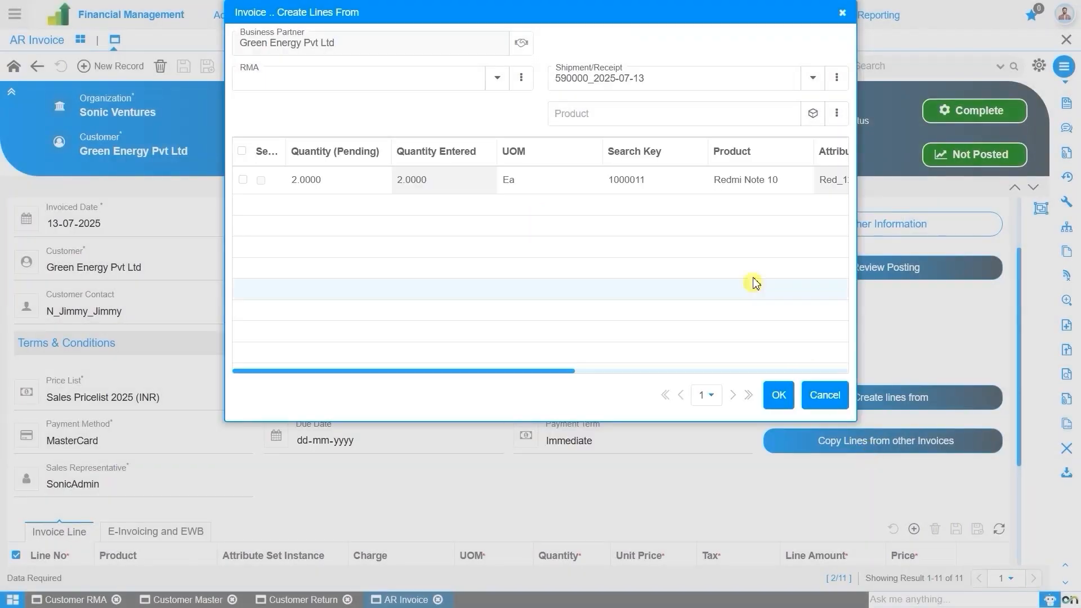
{"action": "left_click", "coordinate": [776, 188]}
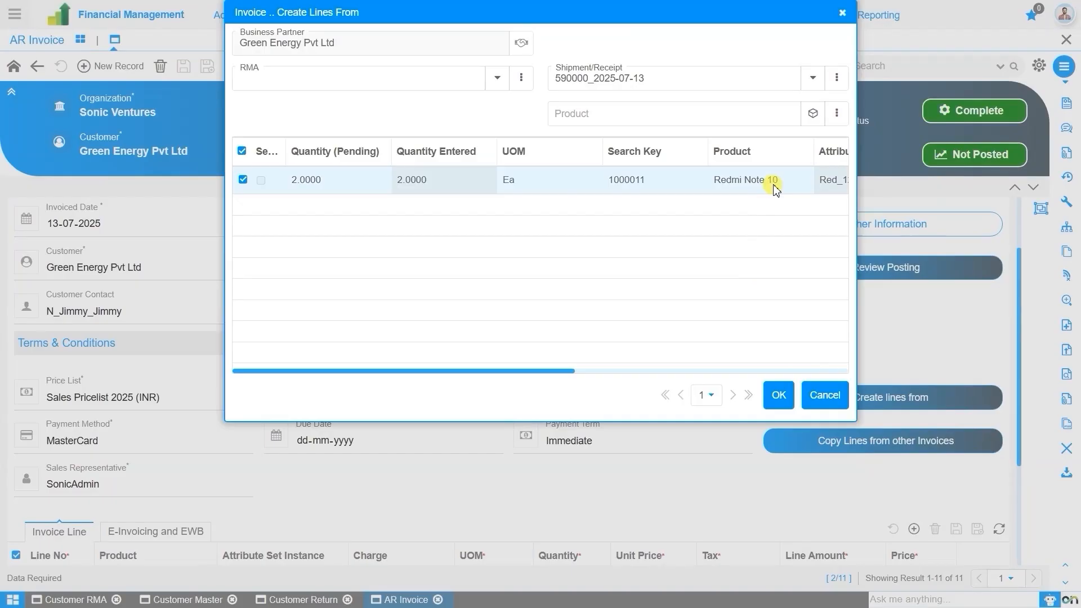
{"action": "left_click", "coordinate": [780, 394]}
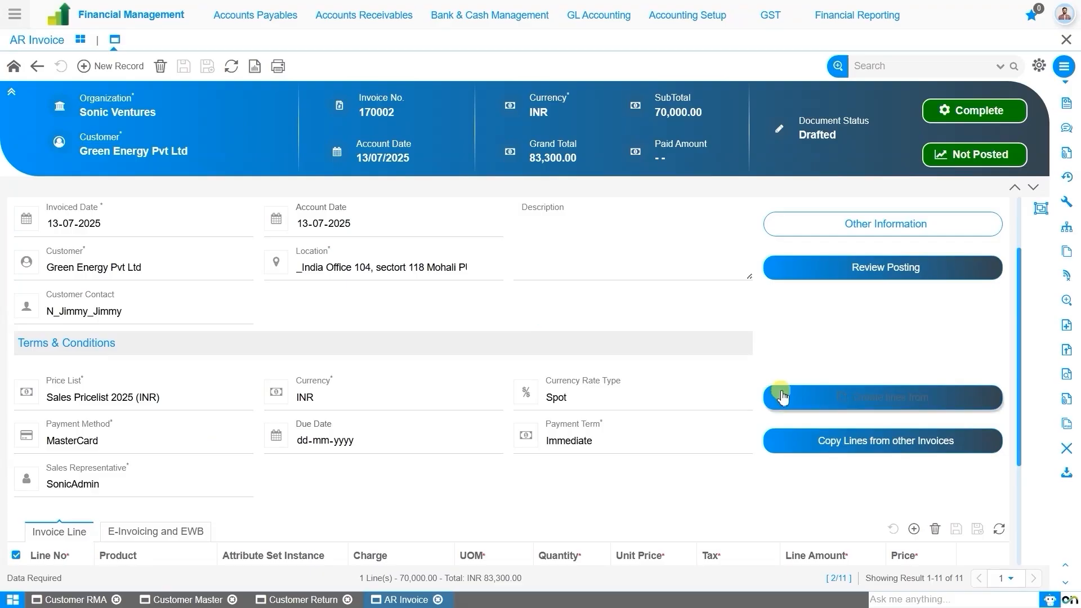
- Review the created invoice line and complete the AR credit memo with document action Complete
{"action": "scroll", "coordinate": [783, 397], "scroll_direction": "down", "scroll_amount": 3}
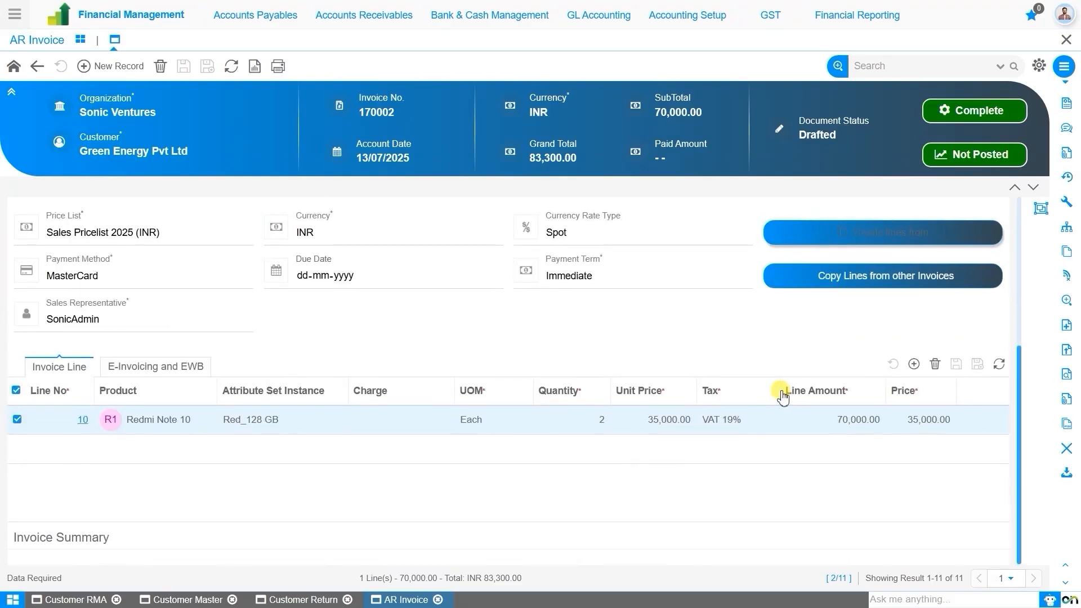
{"action": "scroll", "coordinate": [782, 394], "scroll_direction": "up", "scroll_amount": 4}
{"action": "left_click", "coordinate": [991, 116]}
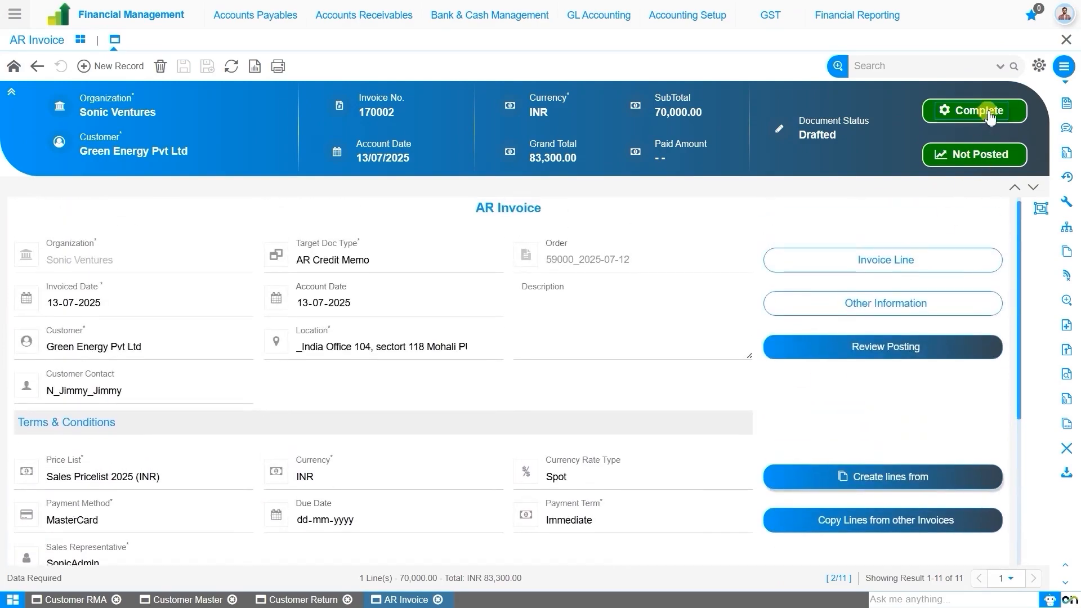
{"action": "left_click", "coordinate": [581, 342]}
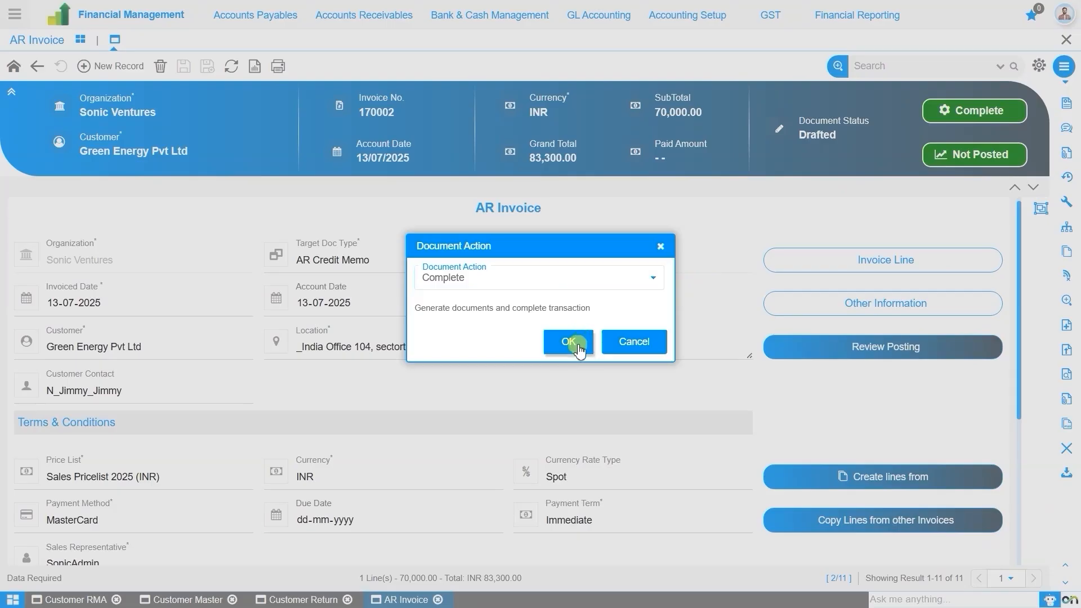